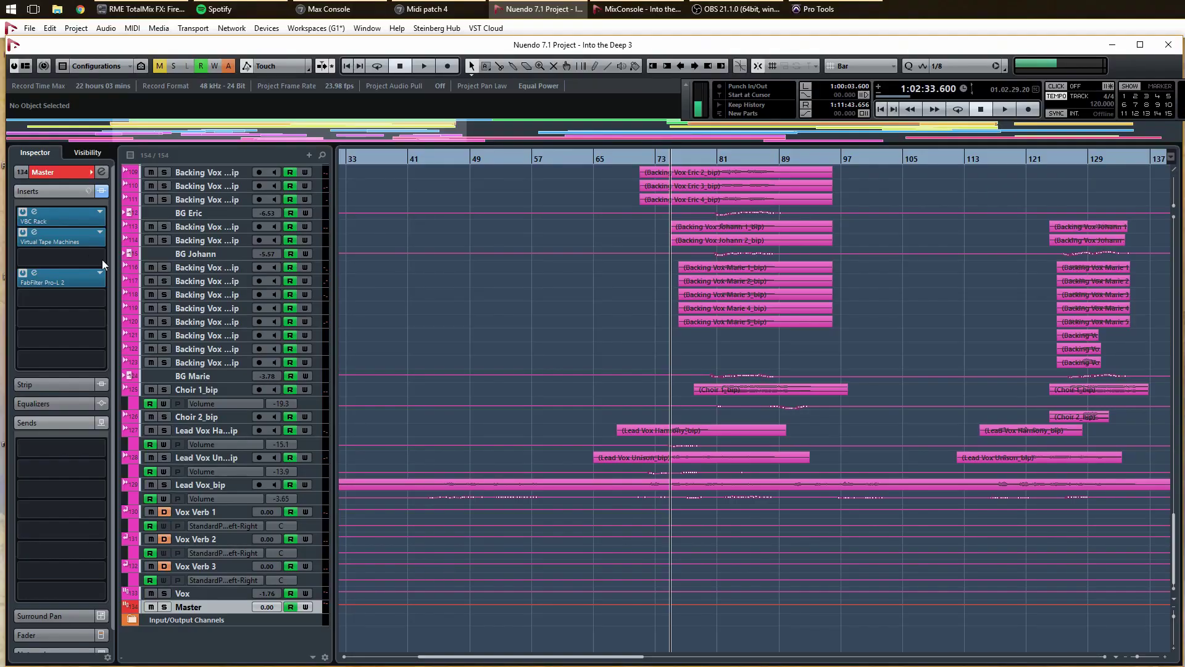
# Open VBC Rack on the Master track and compare the playing mix with FG-Red and fg-grey switched off and on
pyautogui.click(34, 211)
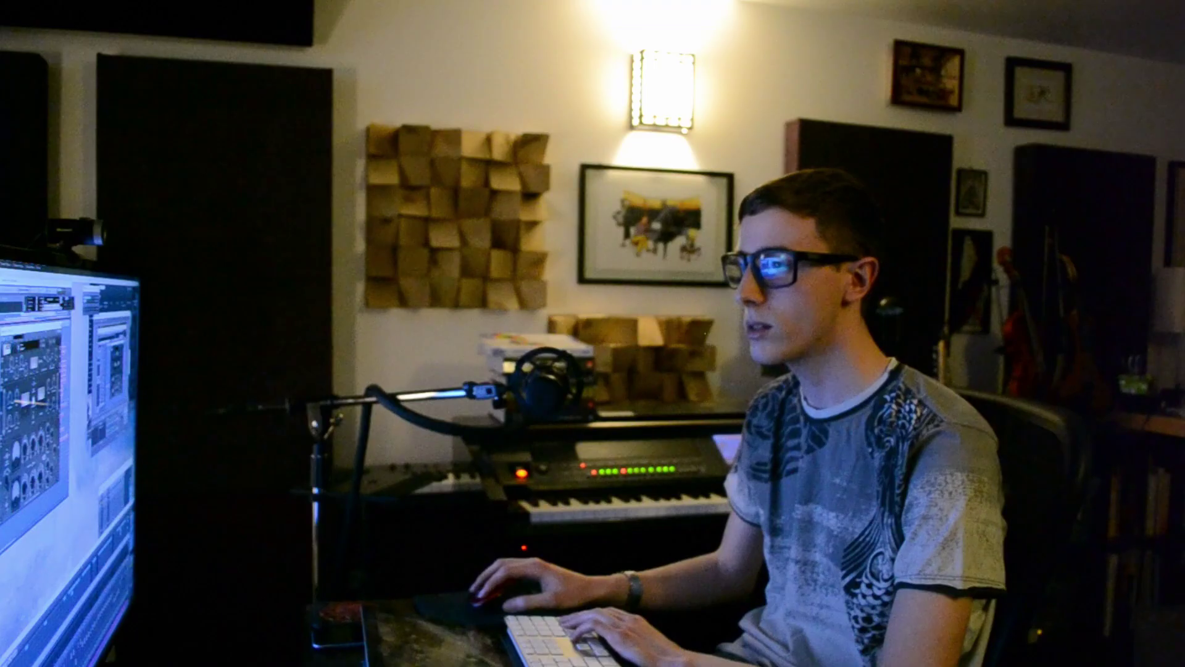
pyautogui.moveTo(741, 160); pyautogui.dragTo(891, 209)
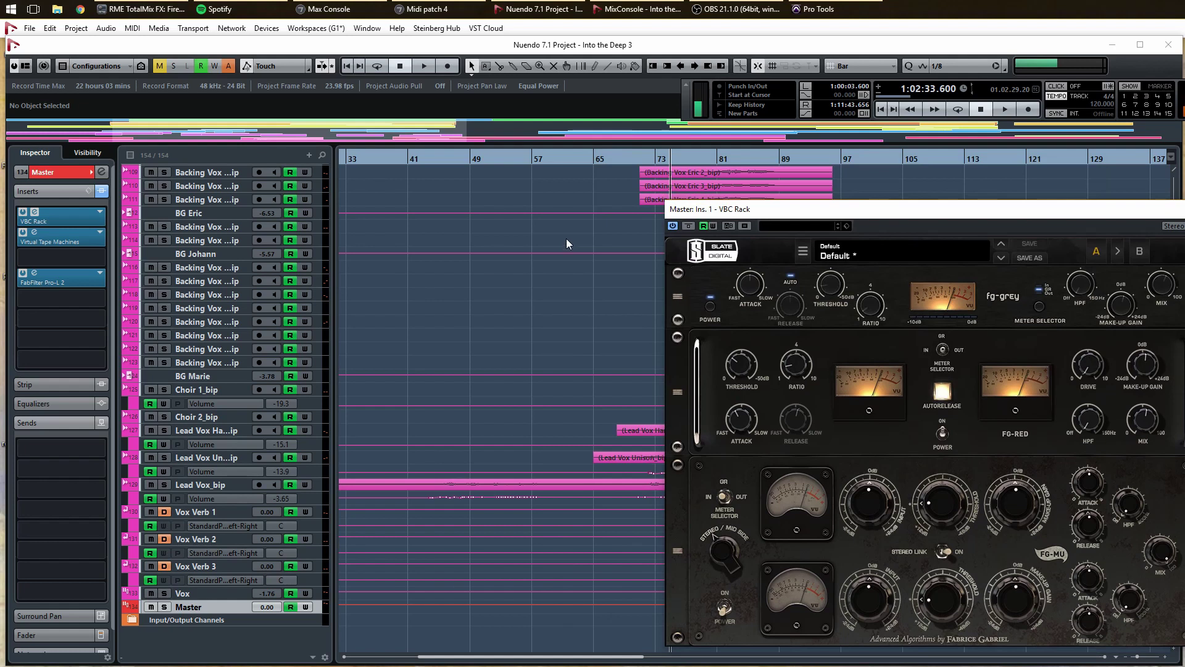
pyautogui.press('space')
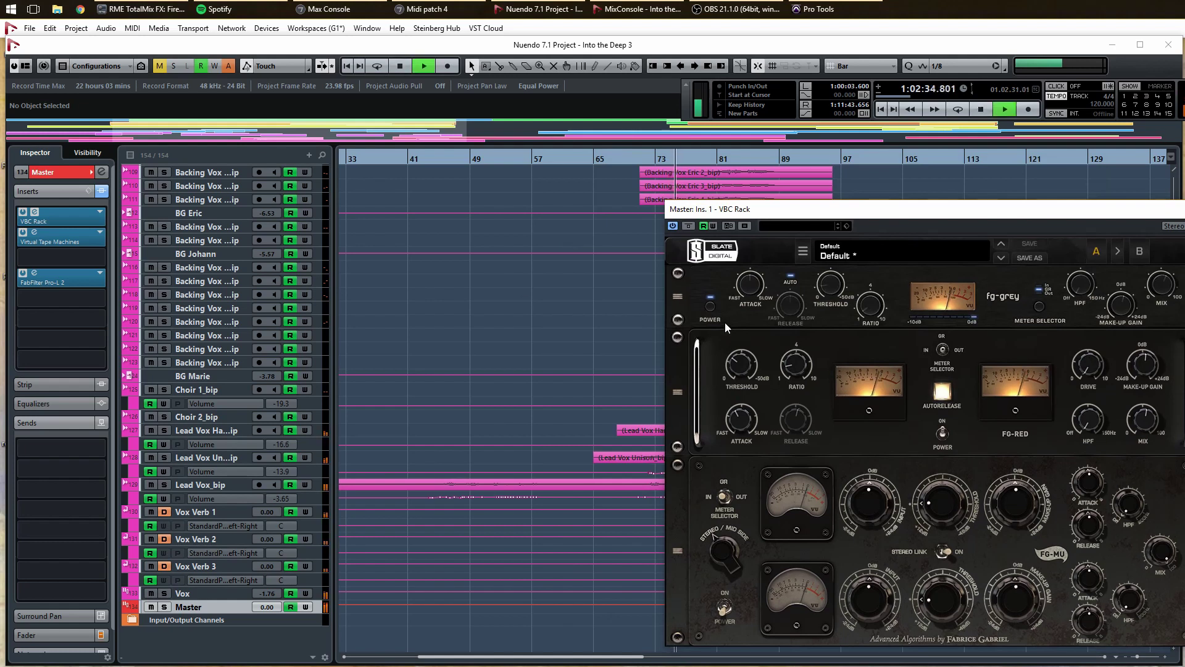
pyautogui.click(944, 434)
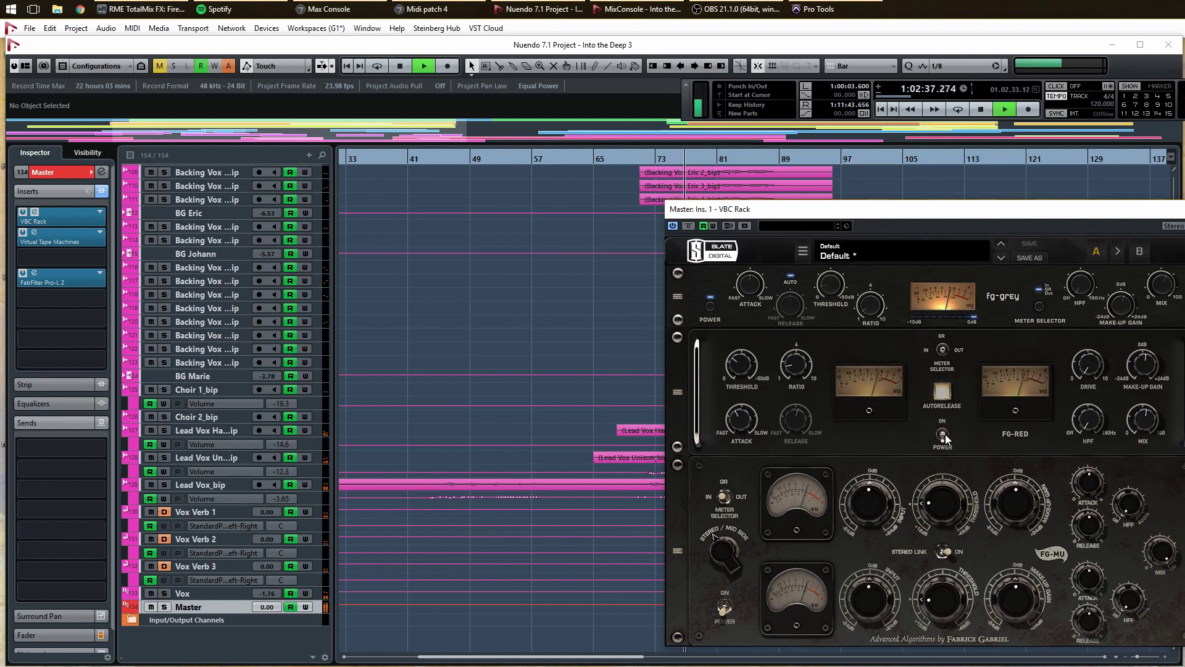
pyautogui.click(708, 307)
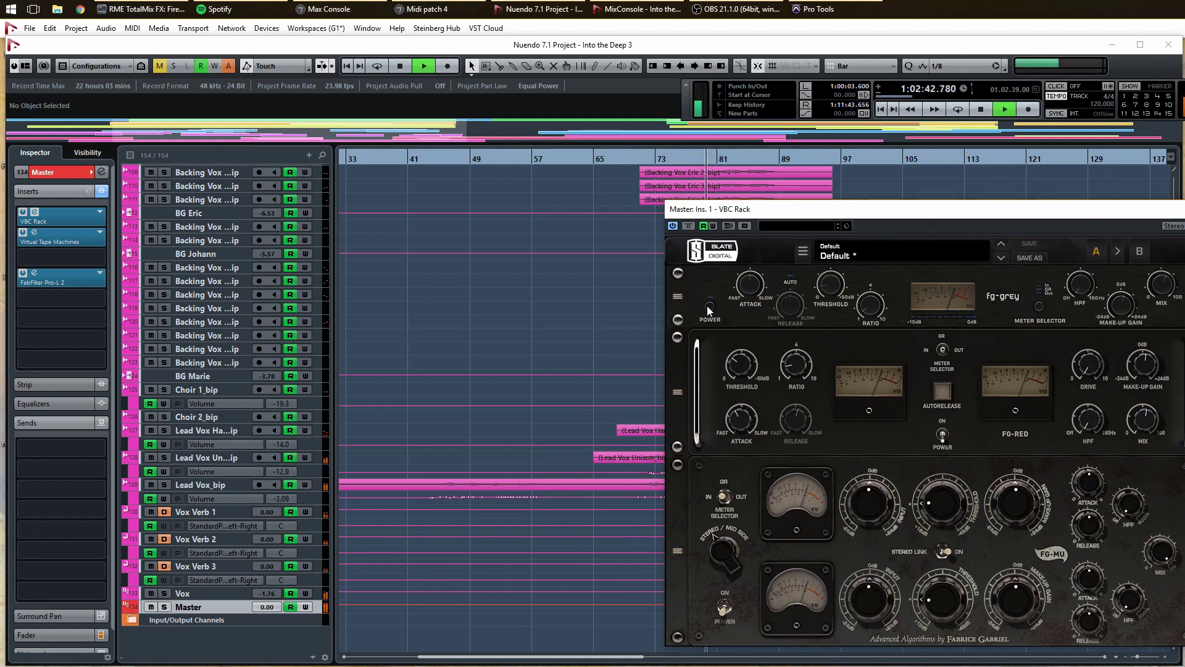
pyautogui.click(709, 307)
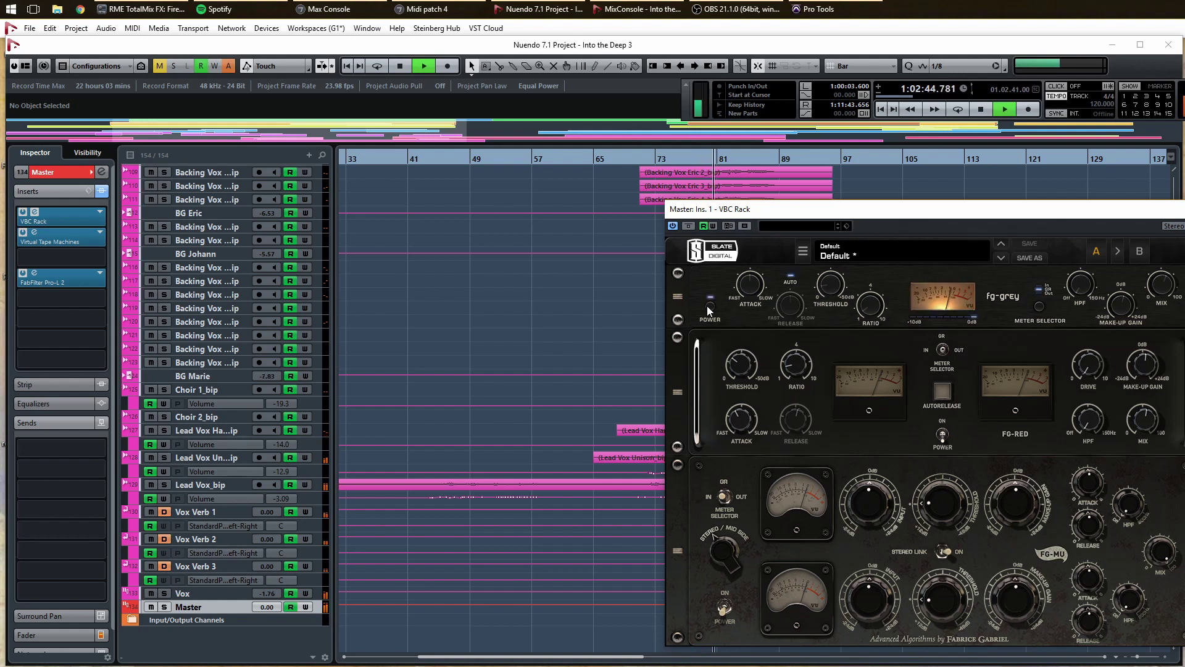
pyautogui.click(943, 434)
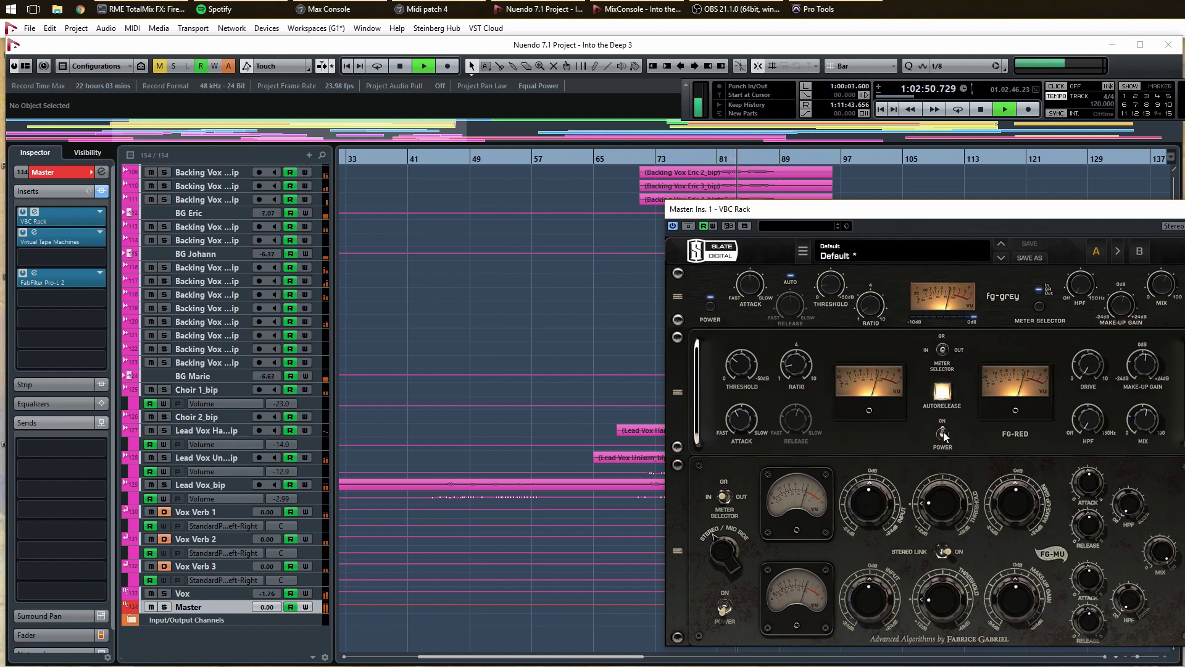
# Compare the playing mix with the whole VBC Rack bypassed and active, and stop playback
pyautogui.click(689, 225)
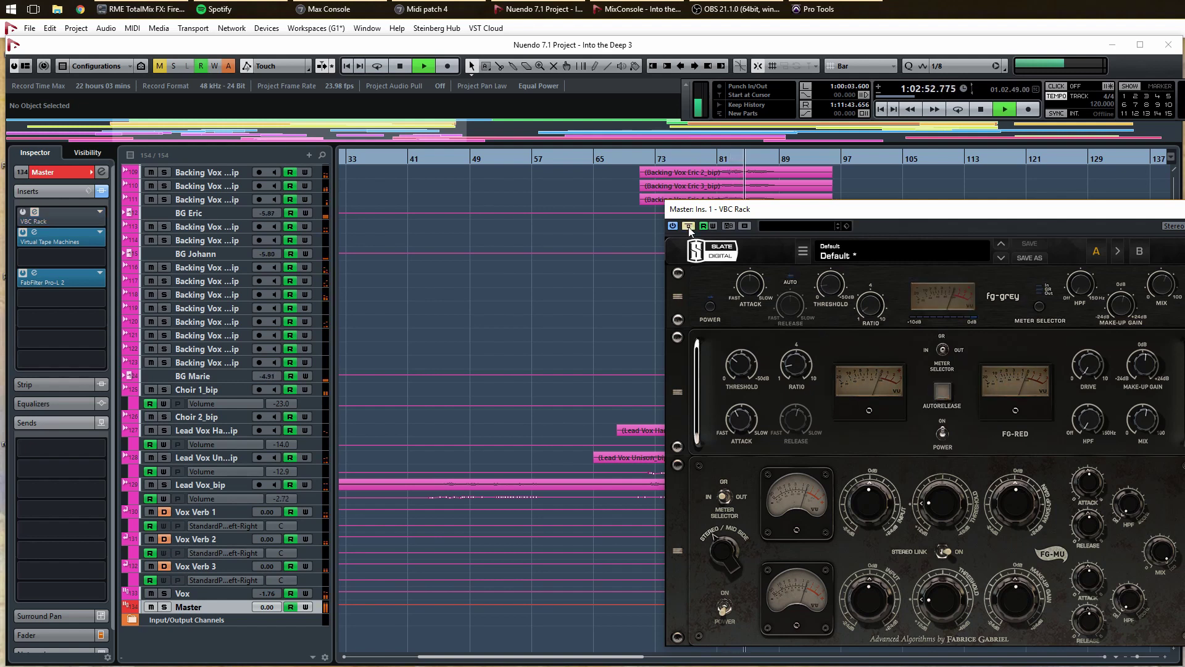
pyautogui.click(689, 226)
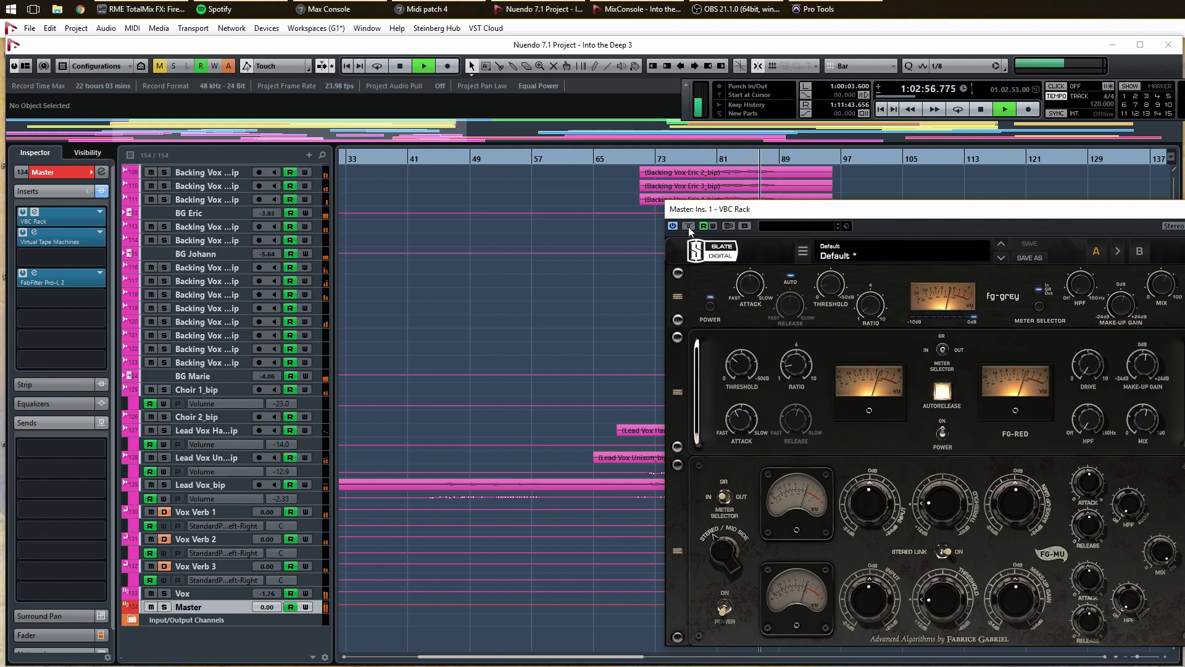
pyautogui.press('space')
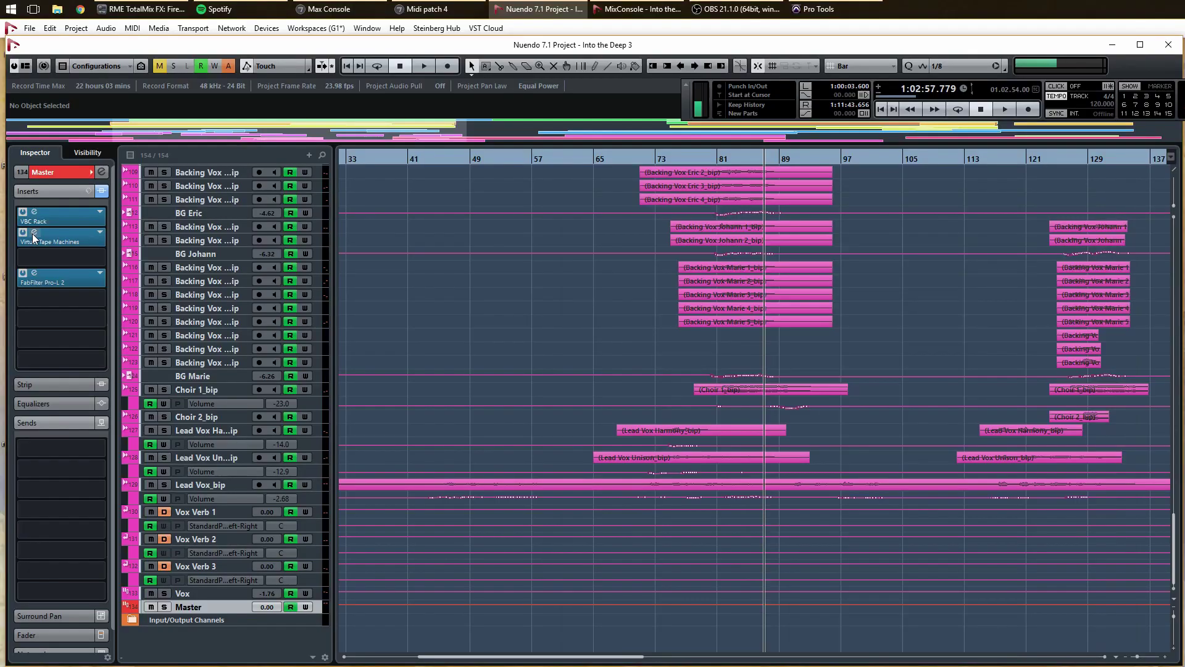
# Open Virtual Tape Machines on the Master track, bypass it and play the mix from about bar 81
pyautogui.click(34, 233)
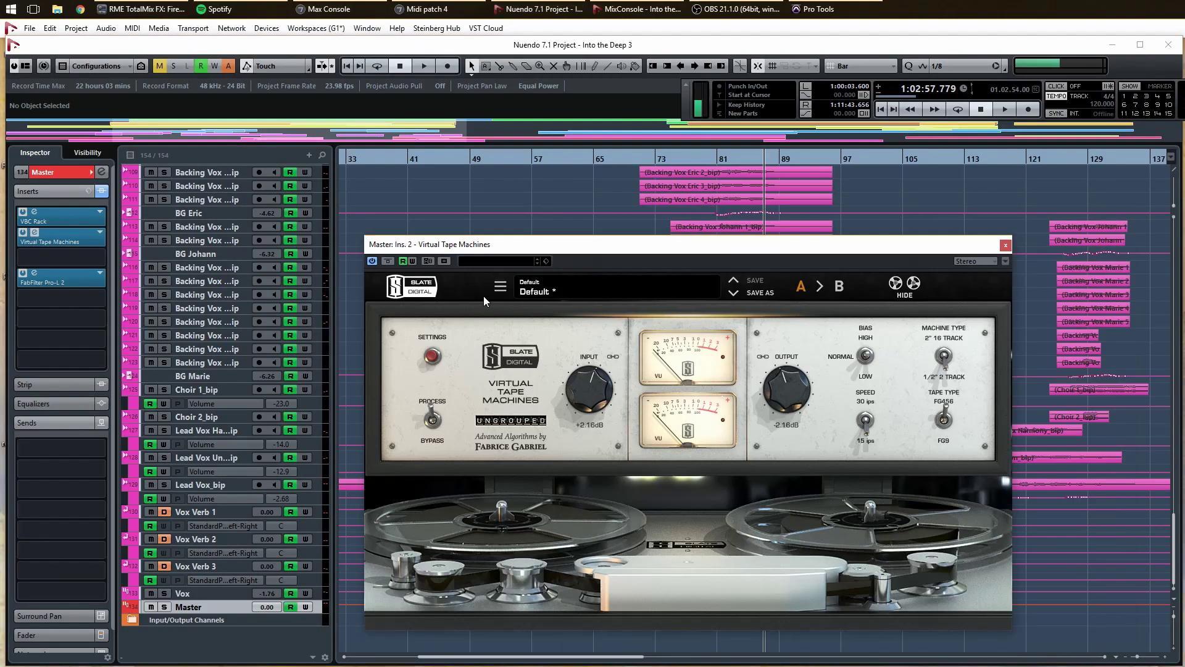
pyautogui.click(388, 260)
pyautogui.press('space')
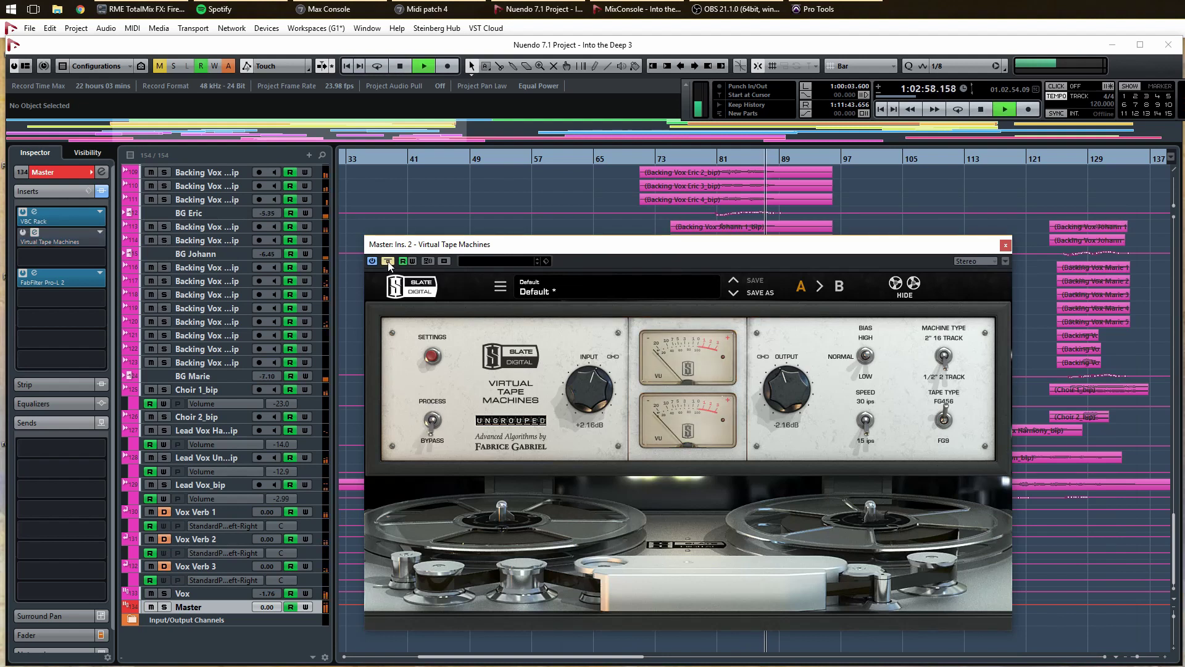
pyautogui.click(582, 214)
pyautogui.press('space')
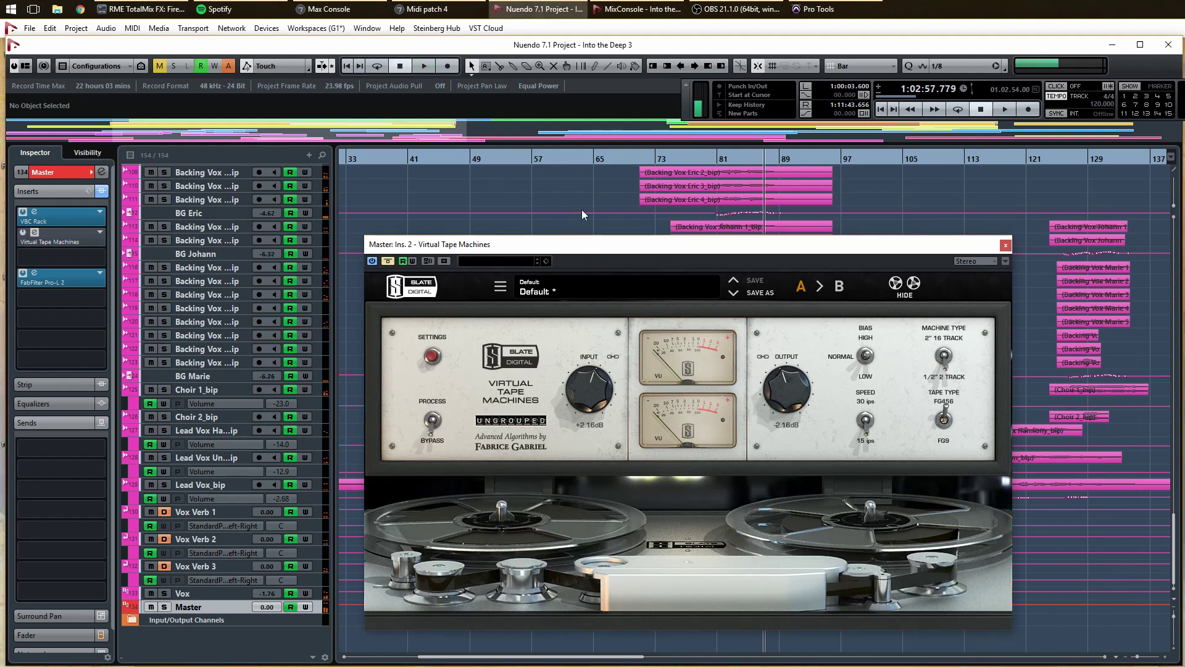
pyautogui.click(715, 163)
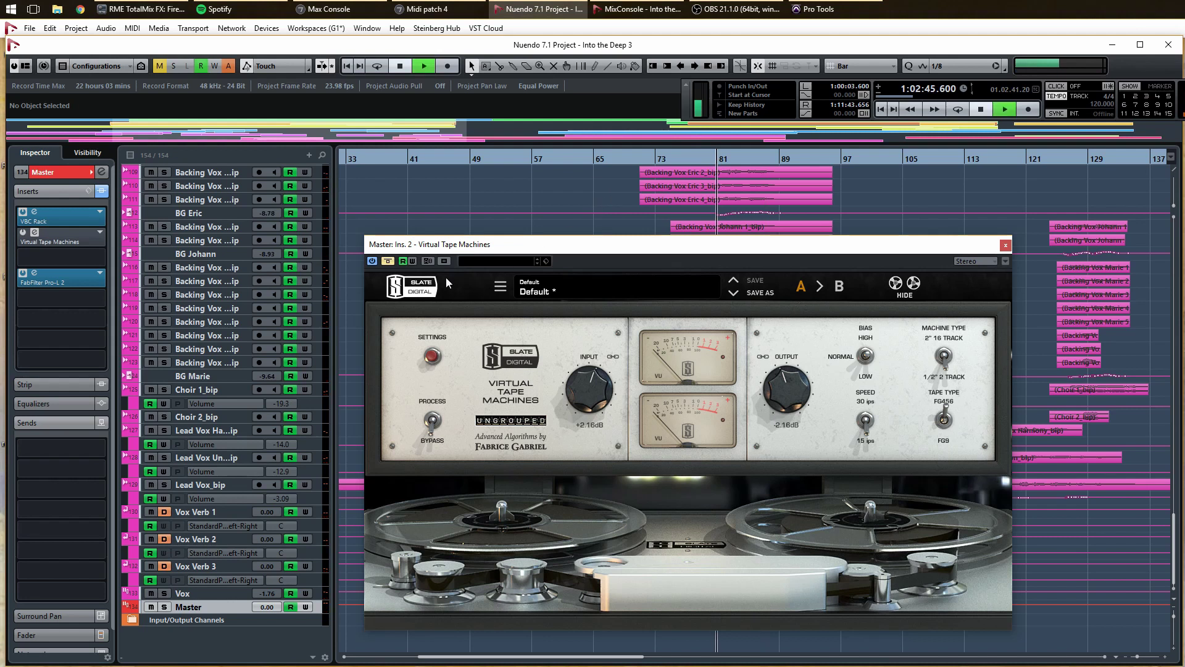
# Compare the playing mix with Virtual Tape Machines active and bypassed, leaving the plug-in active
pyautogui.click(387, 262)
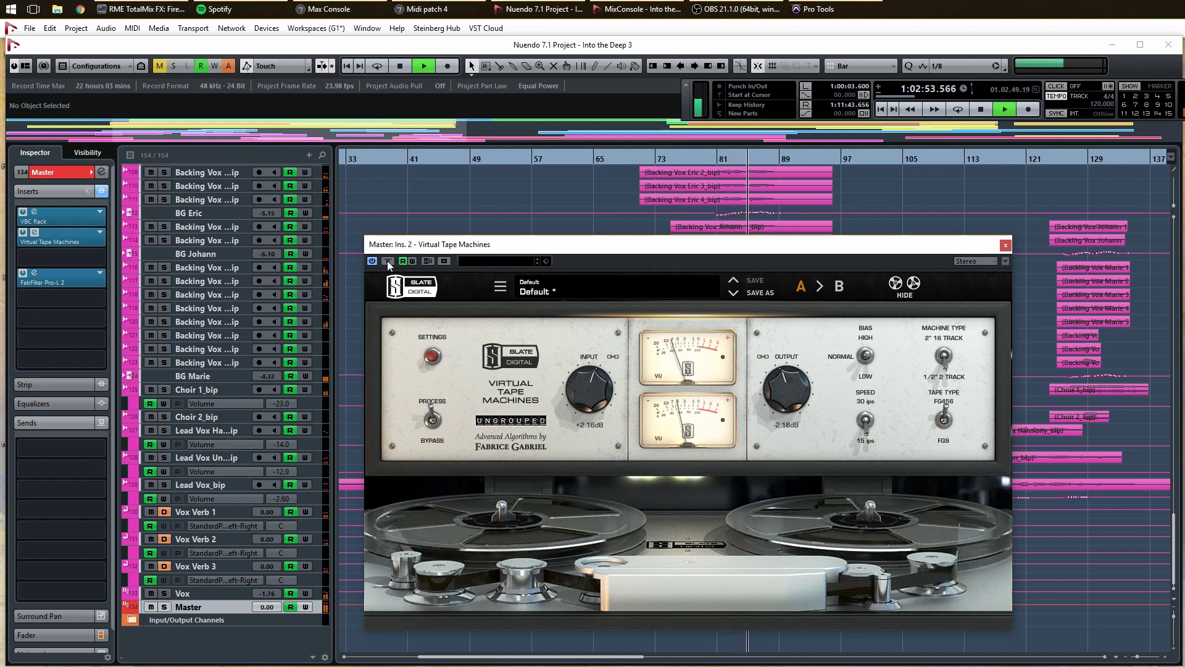
pyautogui.click(389, 263)
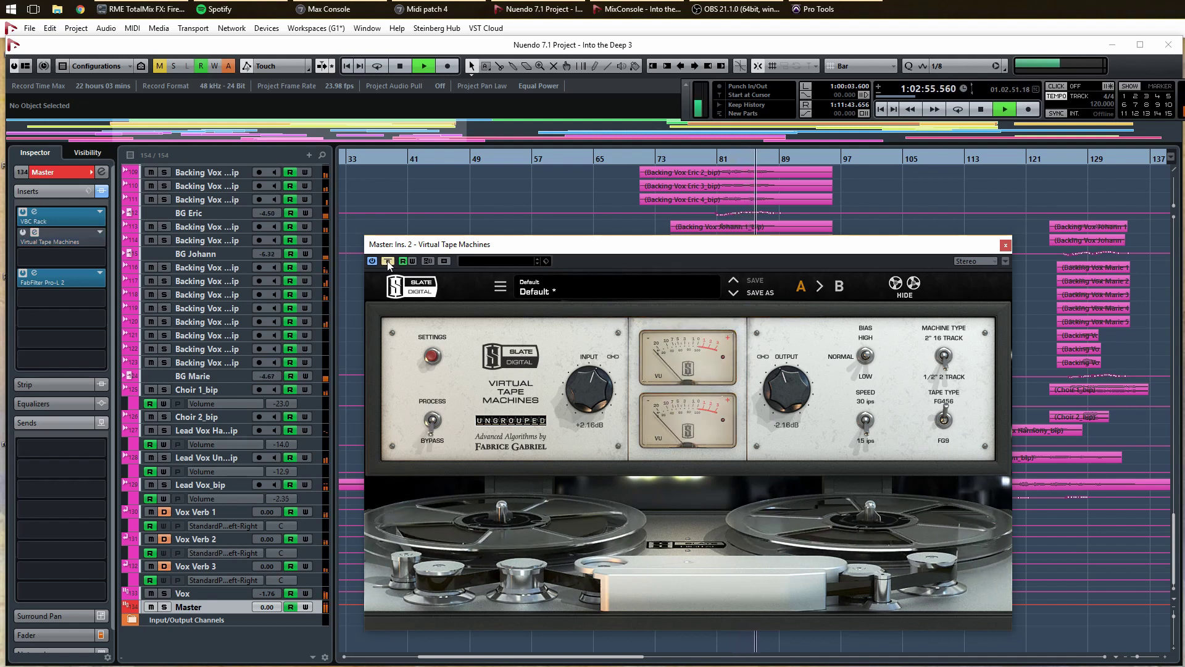
pyautogui.click(388, 262)
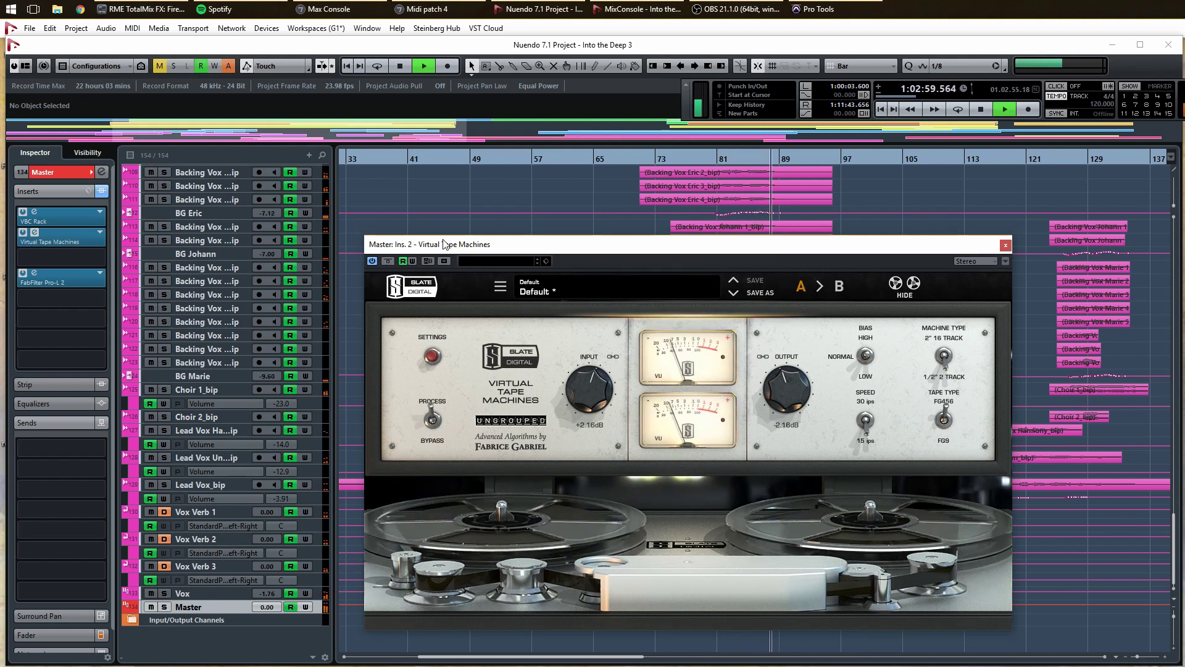
# Stop playback and look over the calibration, noise reduction and wow and flutter settings of Virtual Tape Machines
pyautogui.press('space')
pyautogui.press('KP_0')
pyautogui.click(431, 355)
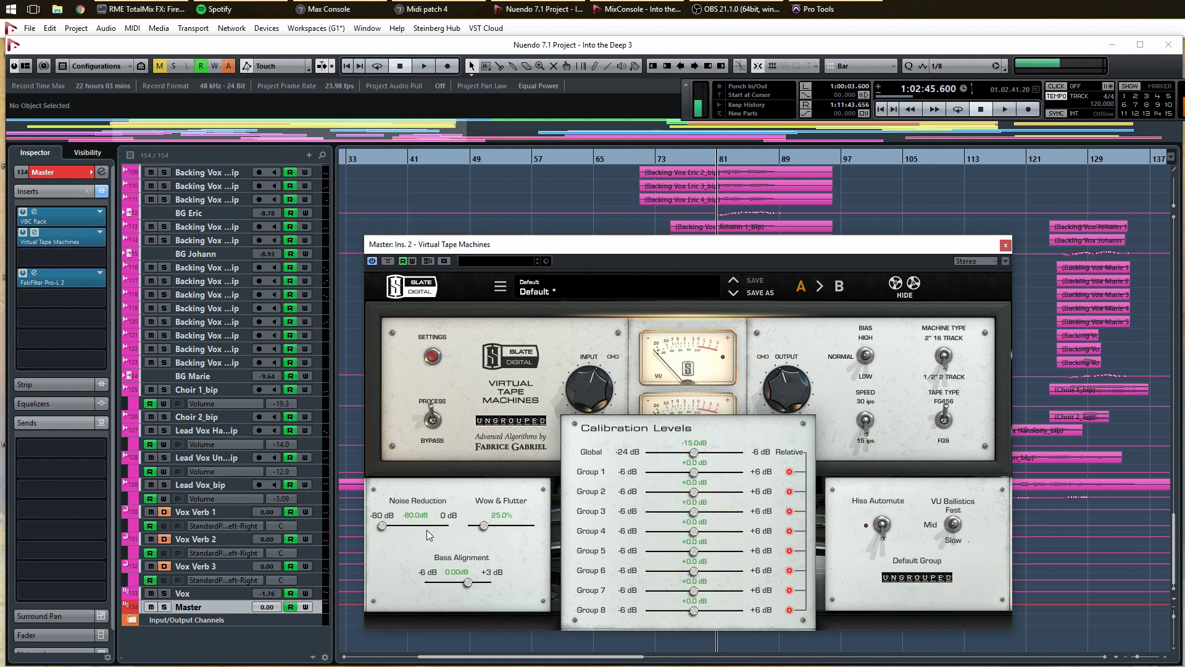
pyautogui.click(433, 356)
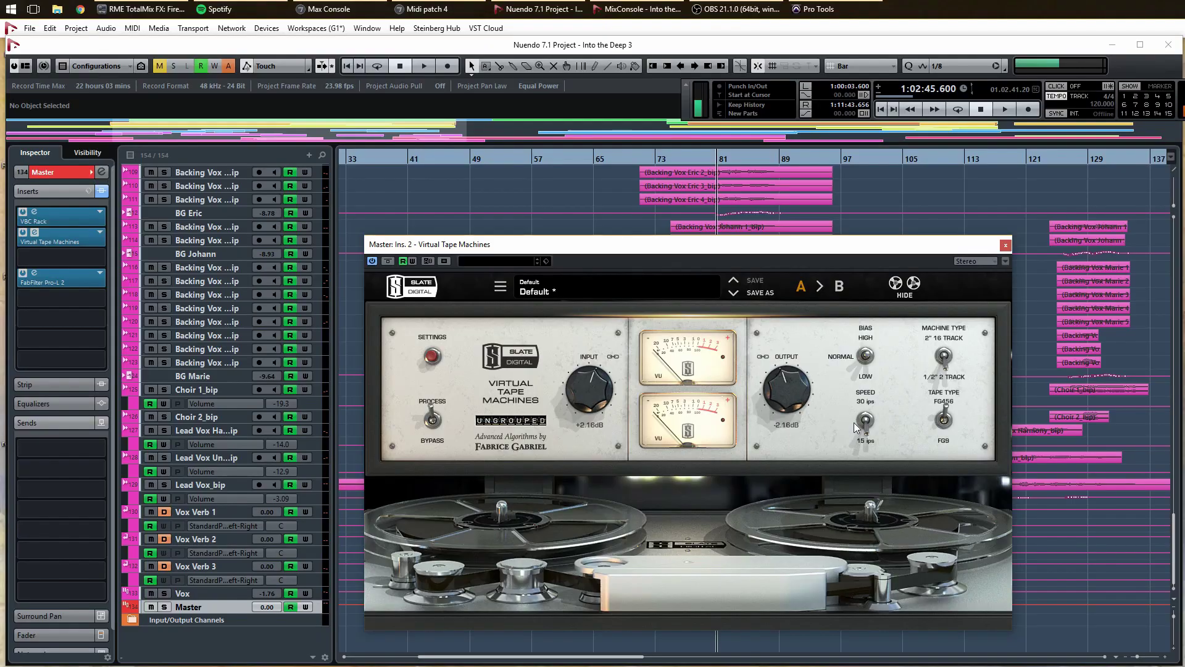
# Compare the 30 ips and 15 ips tape speeds during playback, ending on 15 ips, and close Virtual Tape Machines
pyautogui.press('space')
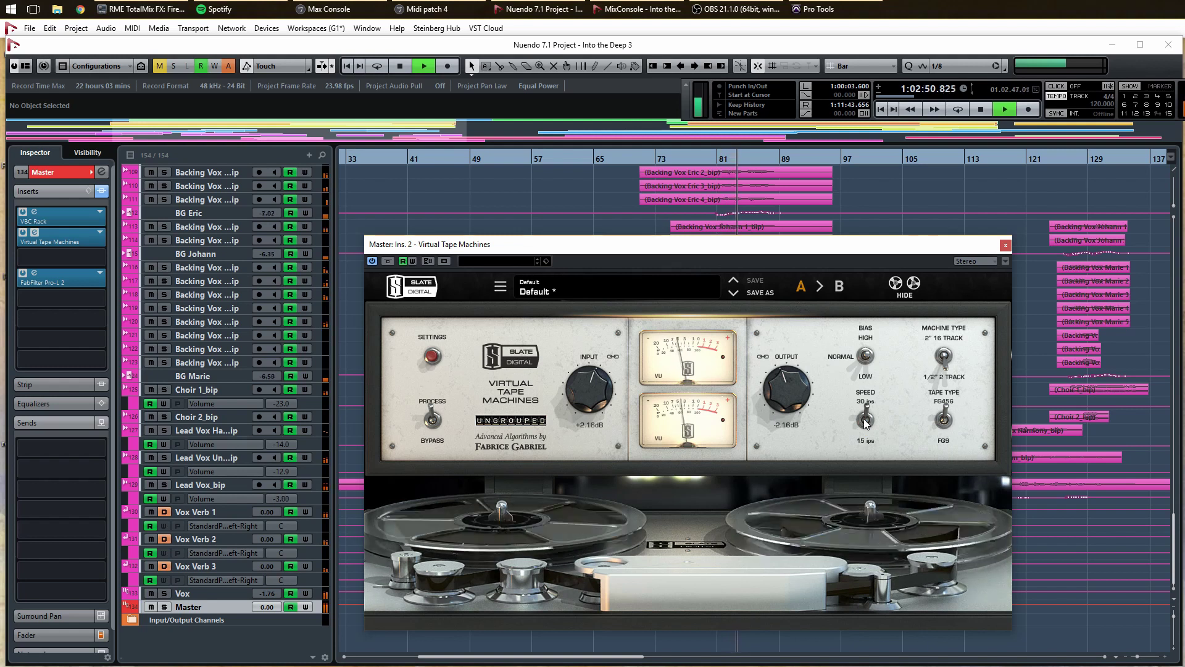
pyautogui.click(867, 421)
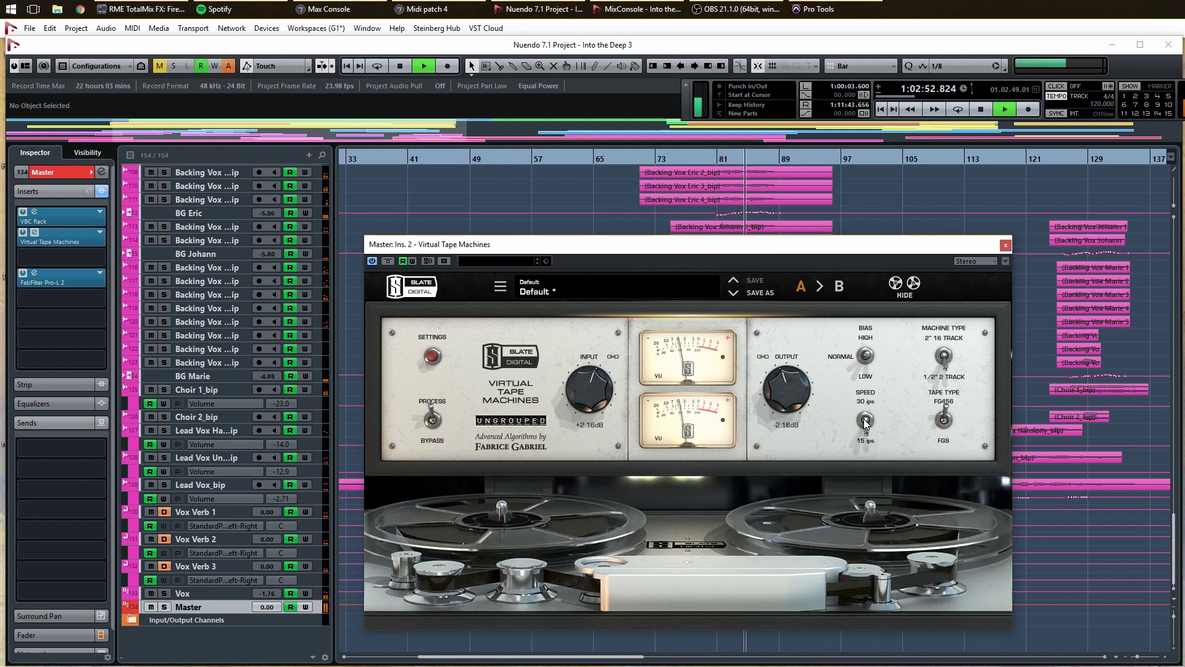
pyautogui.click(865, 421)
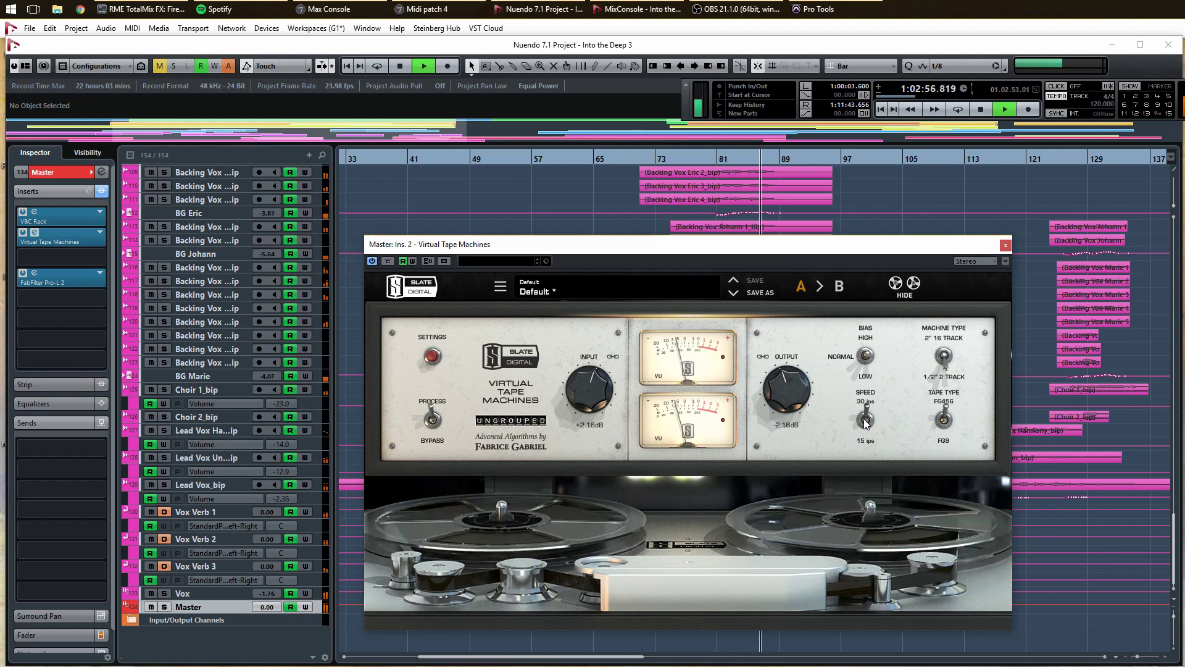
pyautogui.click(866, 420)
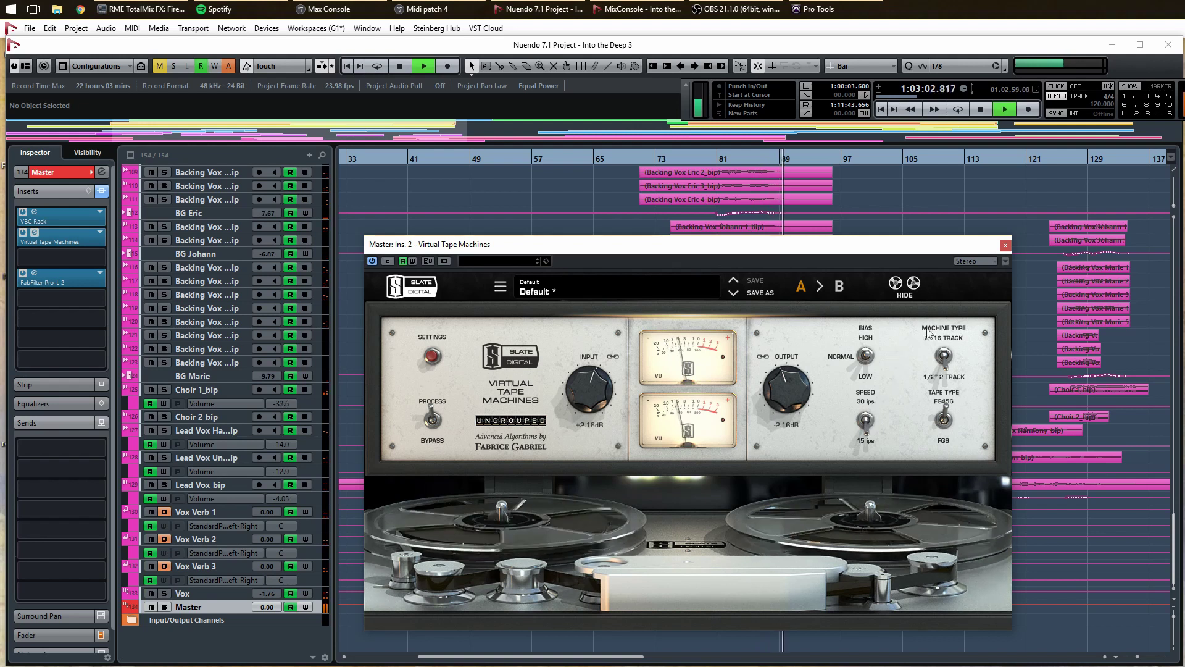
pyautogui.press('space')
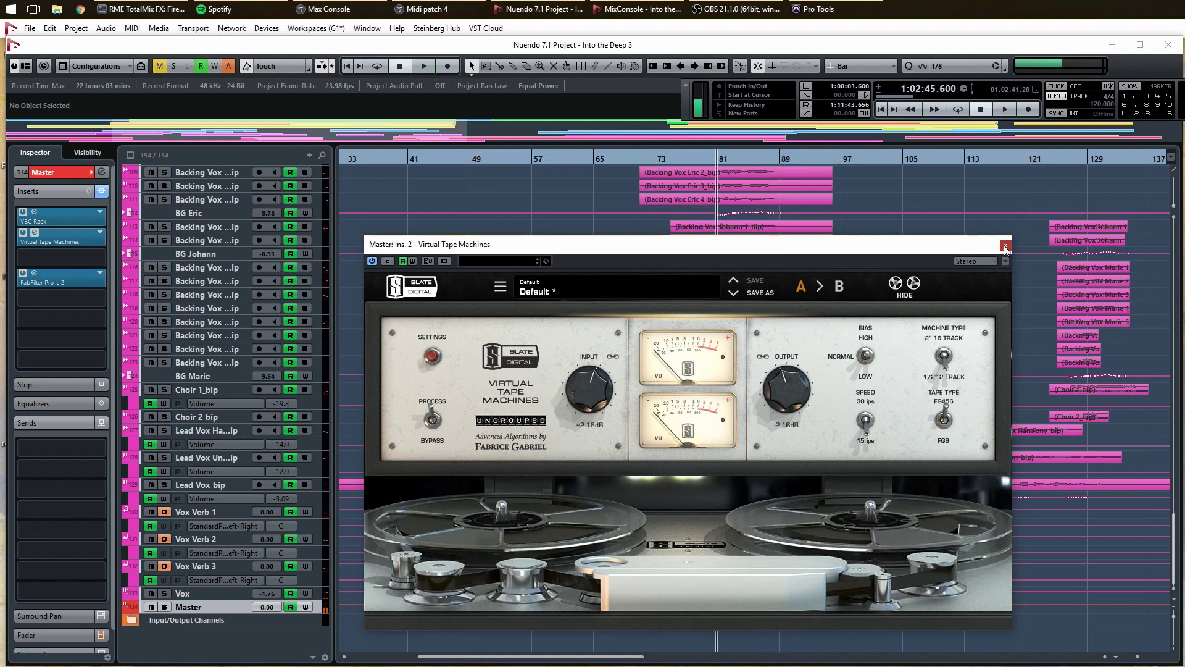
pyautogui.click(1005, 247)
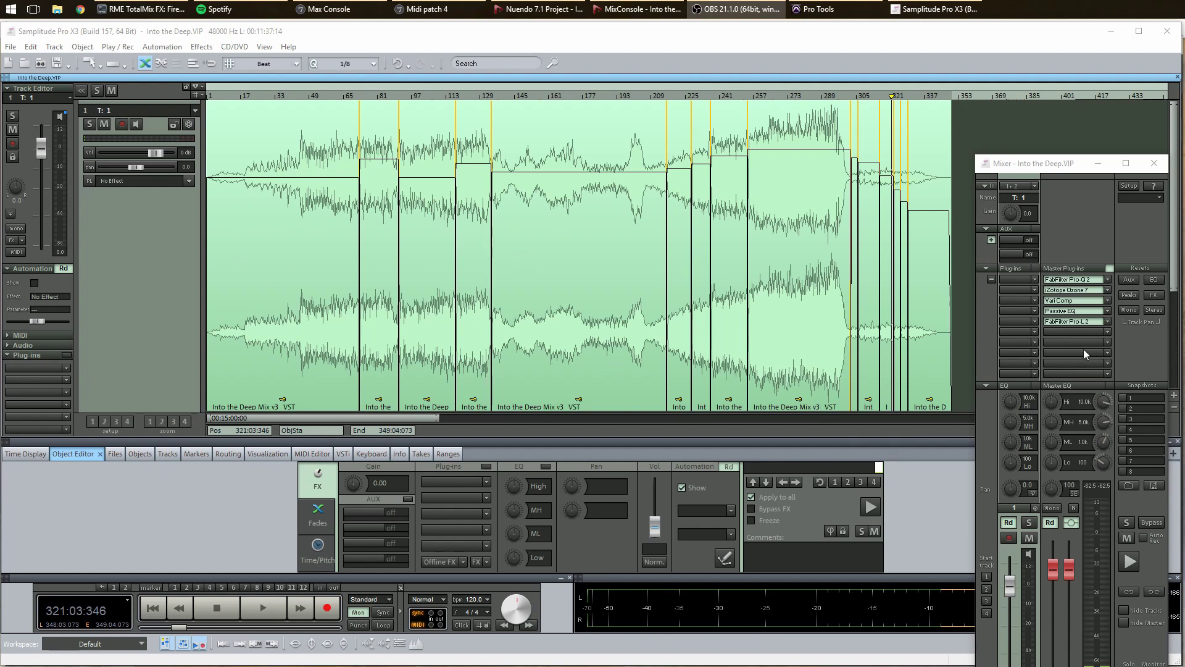
# In Samplitude, open FabFilter Pro-Q 2 on the master, view its EQ curve at a 12 dB range and return to 3 dB
pyautogui.click(1071, 284)
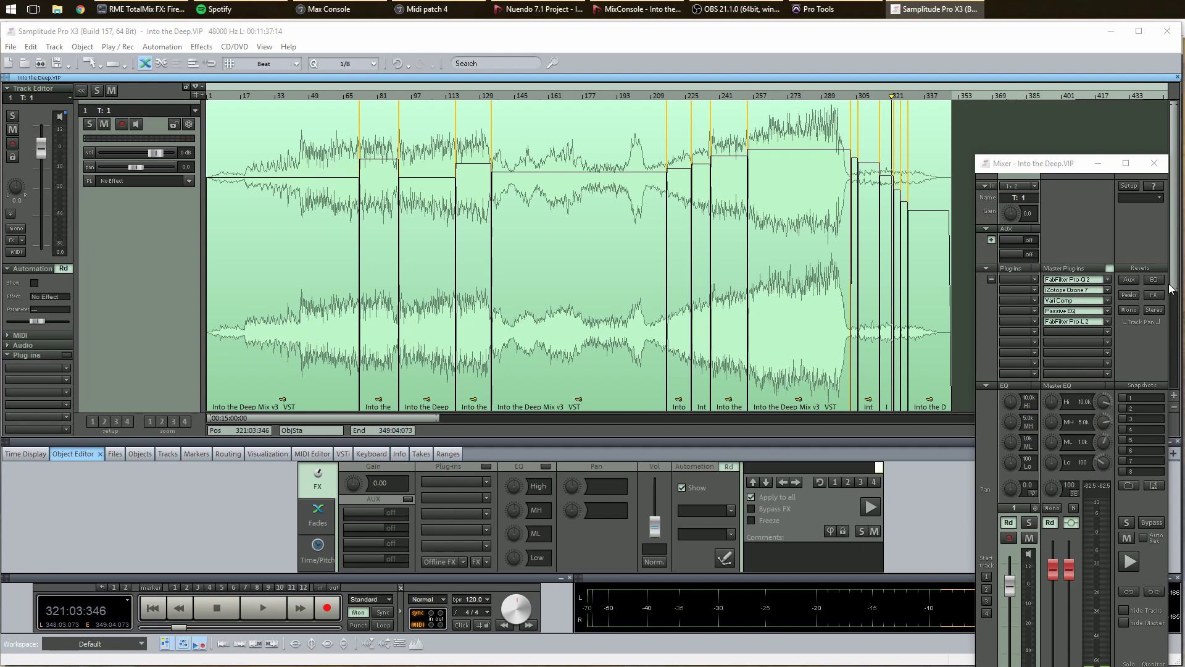
pyautogui.click(1059, 282)
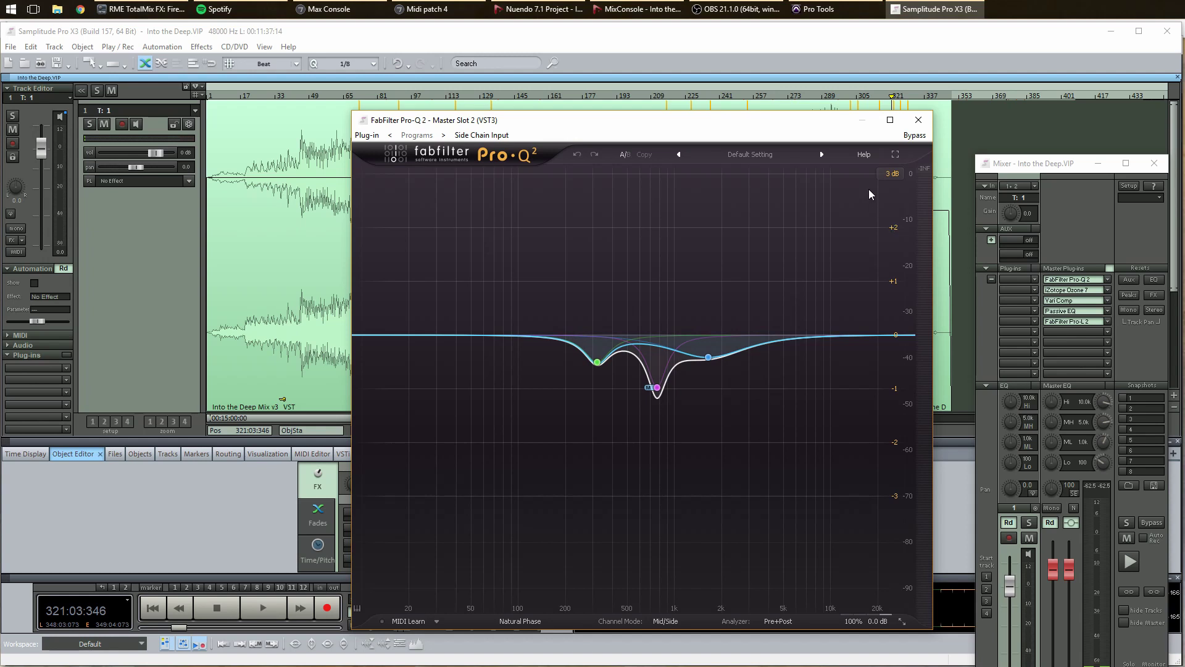
pyautogui.click(893, 174)
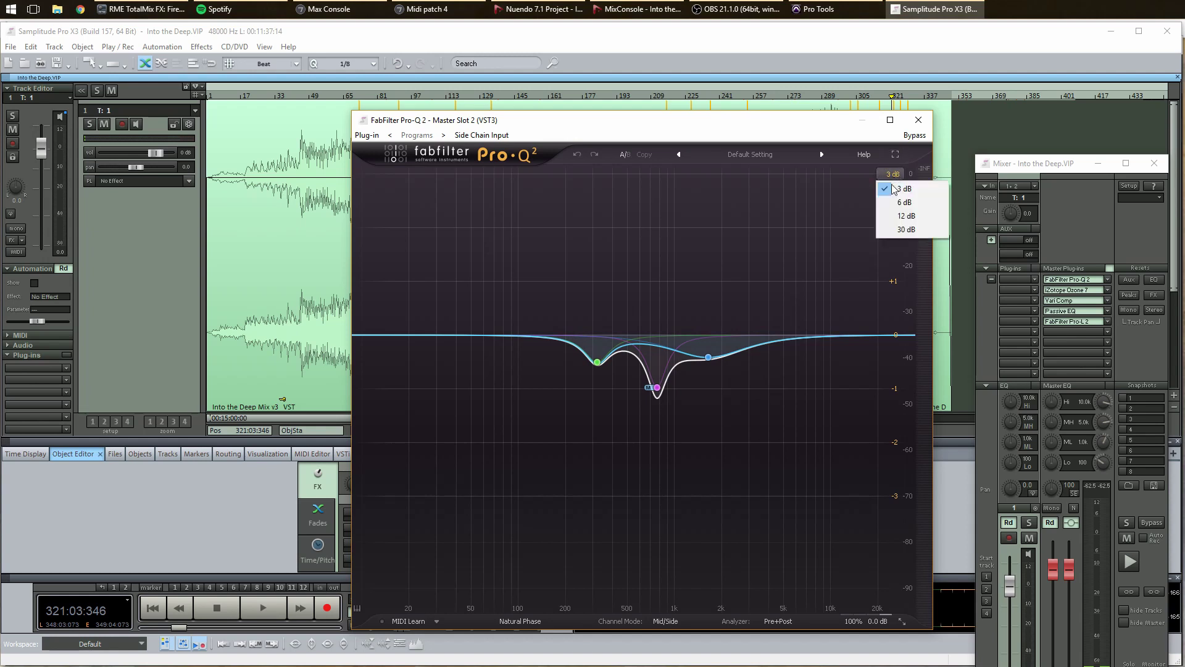
pyautogui.click(901, 216)
pyautogui.click(890, 174)
pyautogui.click(893, 187)
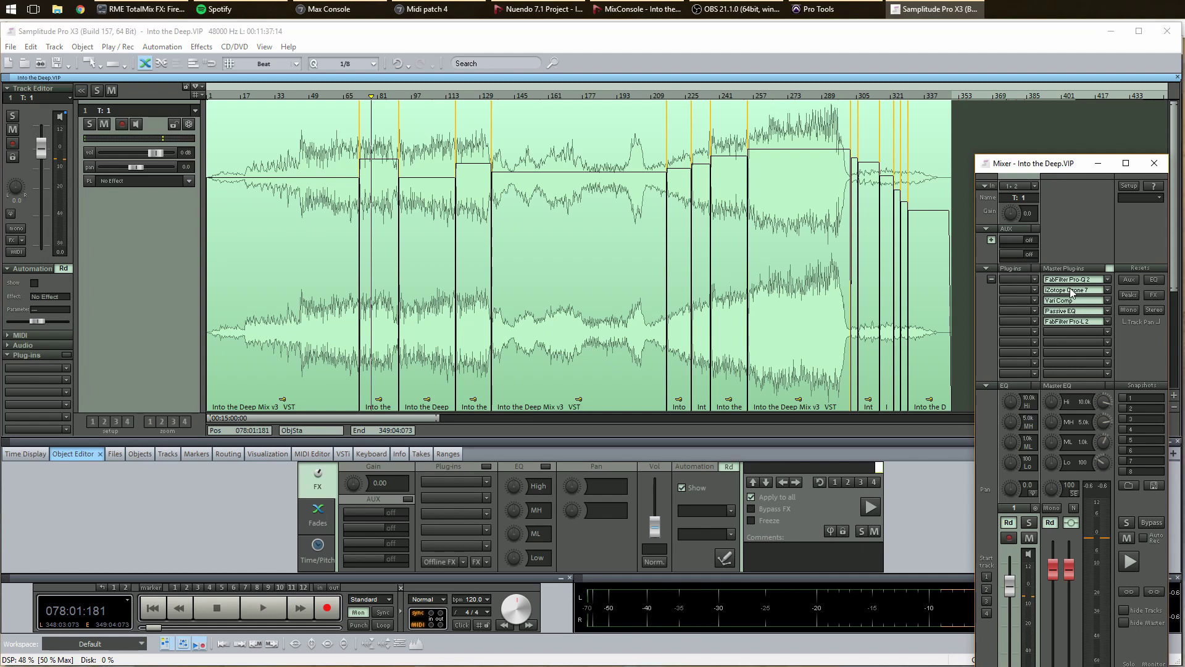
# Open iZotope Ozone 7 from the master plug-ins, move its window clear of the waveform and start playback
pyautogui.click(1071, 292)
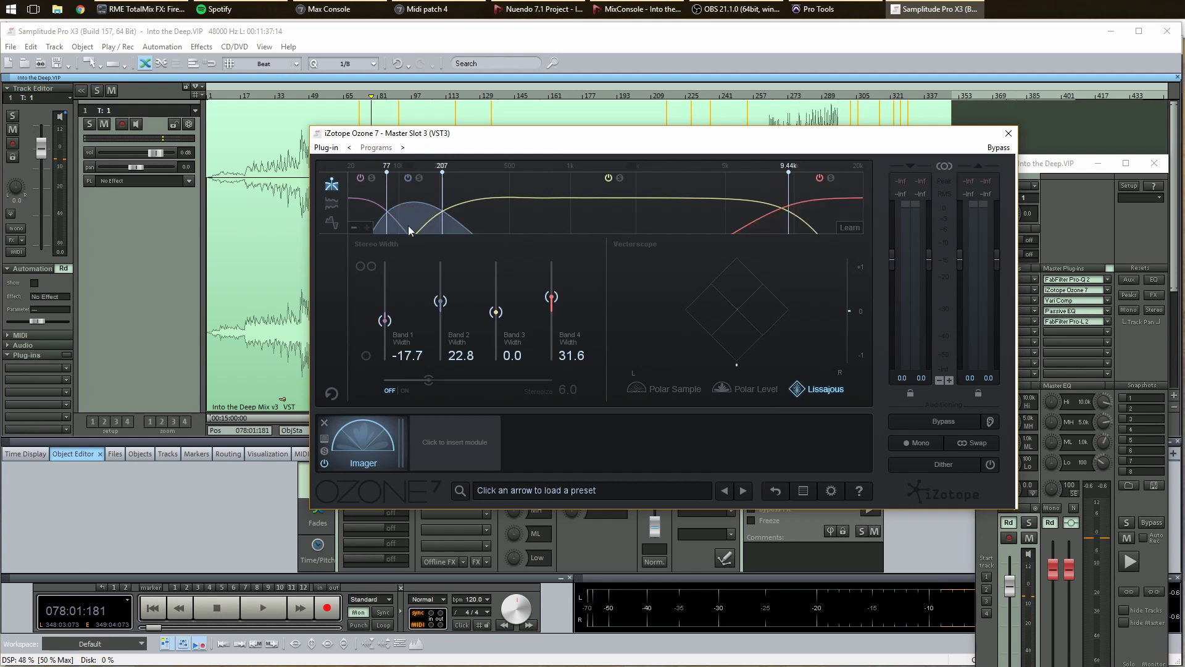
pyautogui.moveTo(493, 142); pyautogui.dragTo(526, 219)
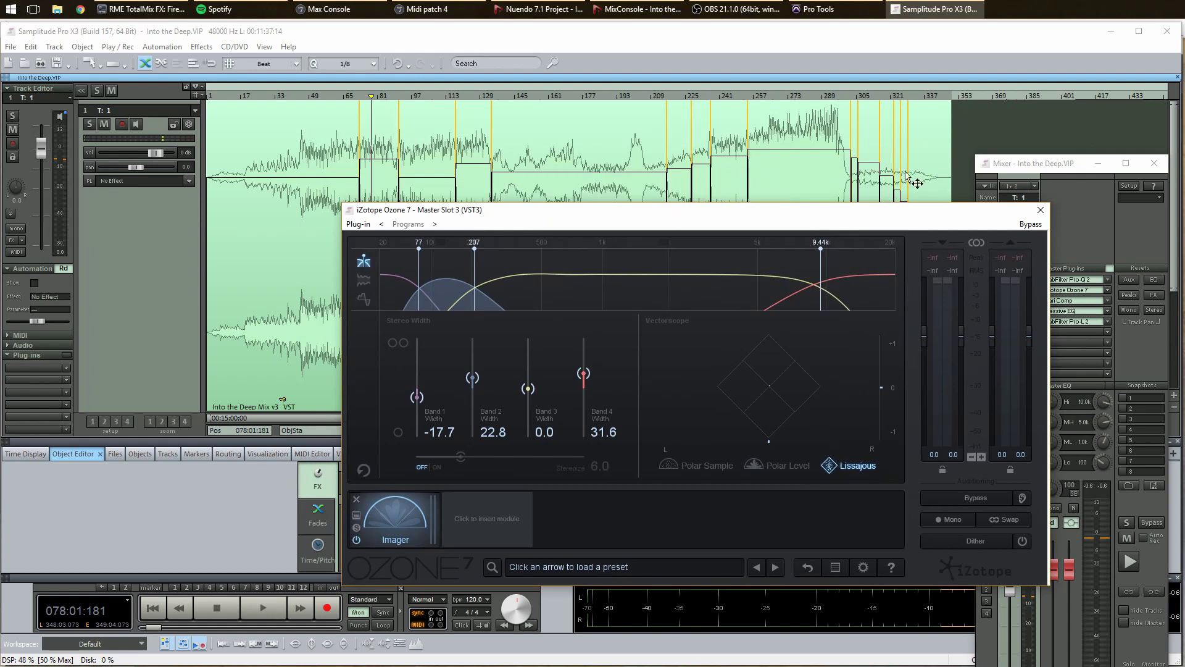
pyautogui.press('space')
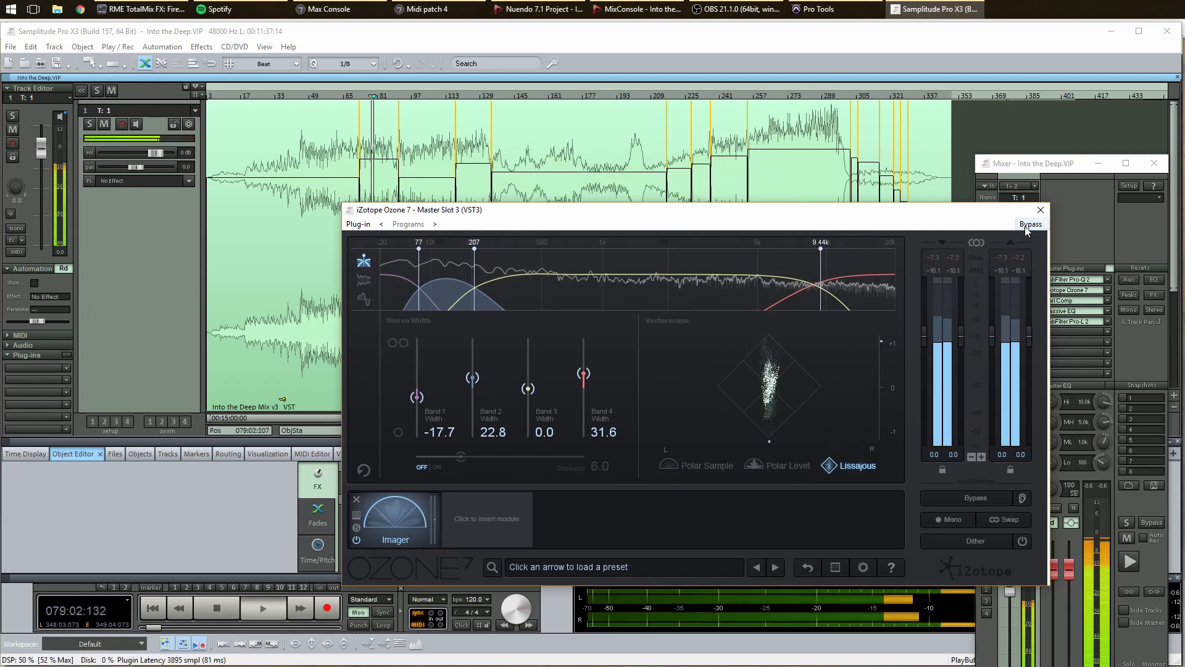
# Compare the playing mix with the Ozone 7 Imager bypassed and active, leaving it active, and close the plug-in
pyautogui.click(1025, 226)
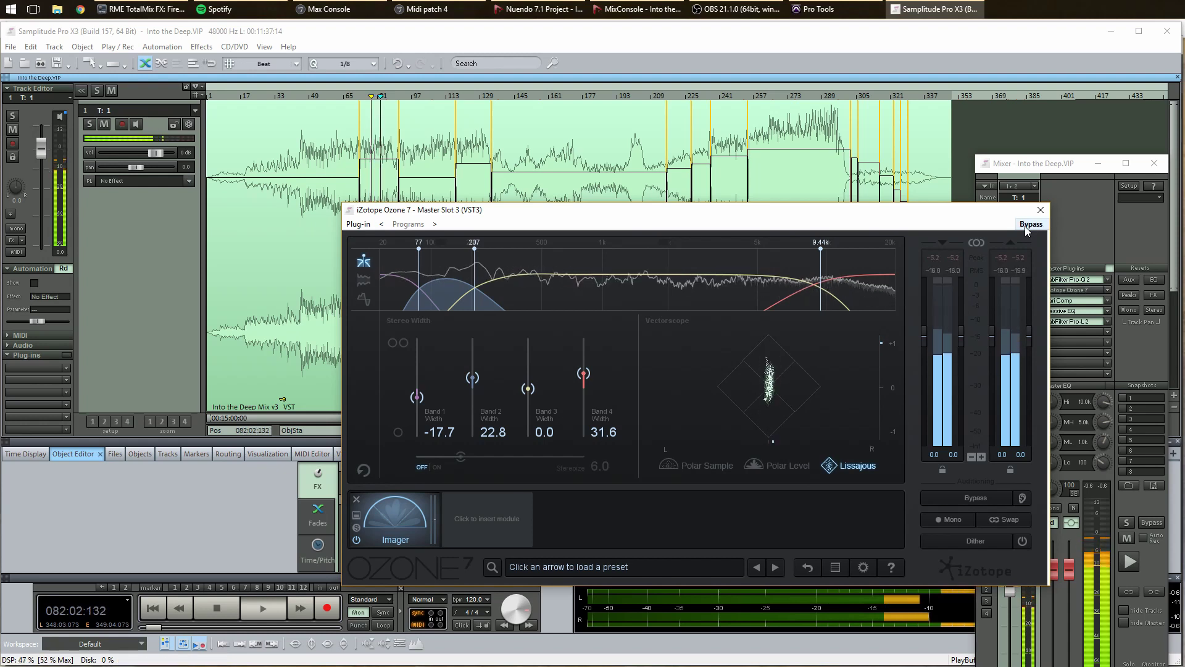
pyautogui.click(1025, 226)
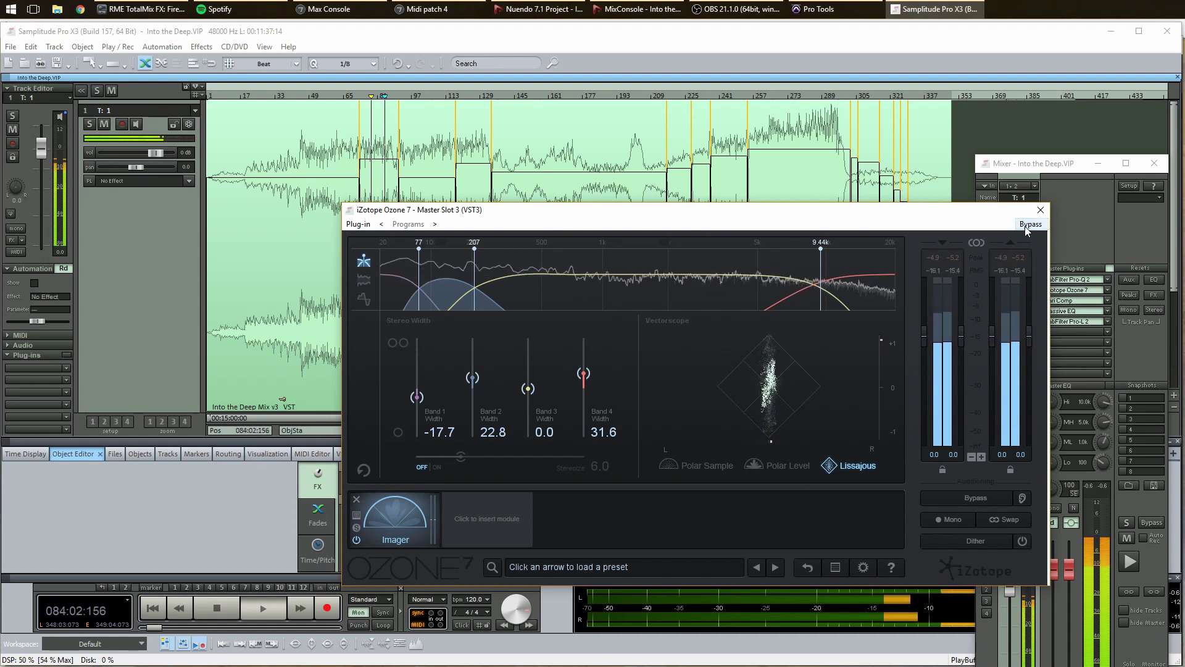
pyautogui.click(1027, 226)
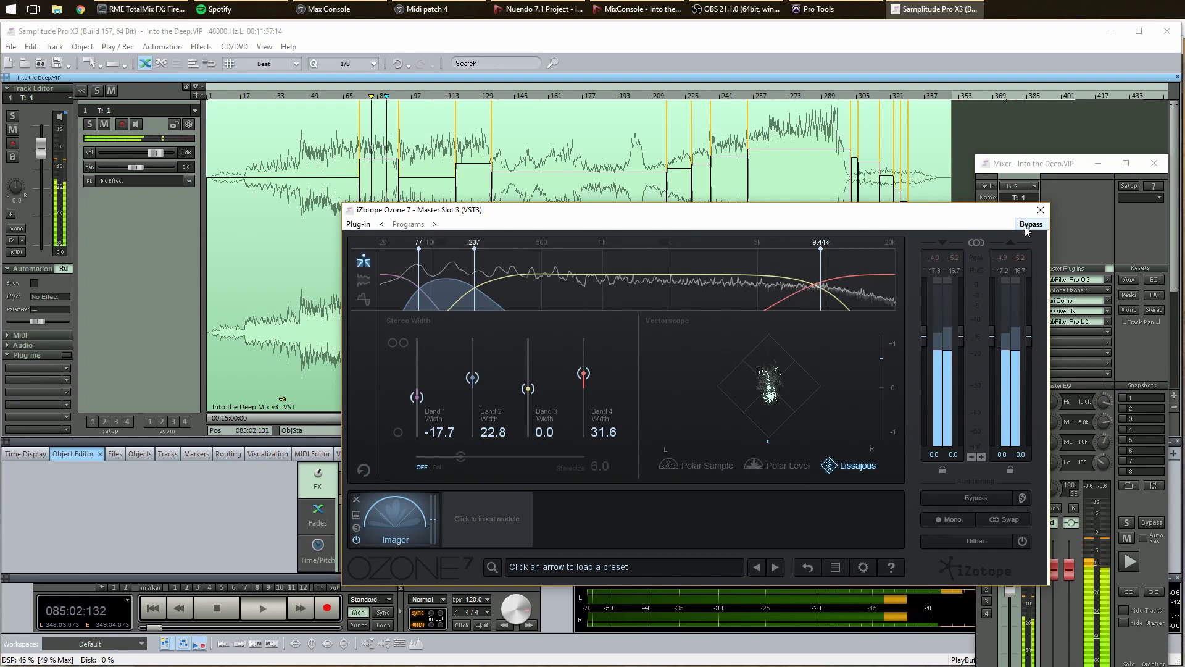
pyautogui.click(1027, 226)
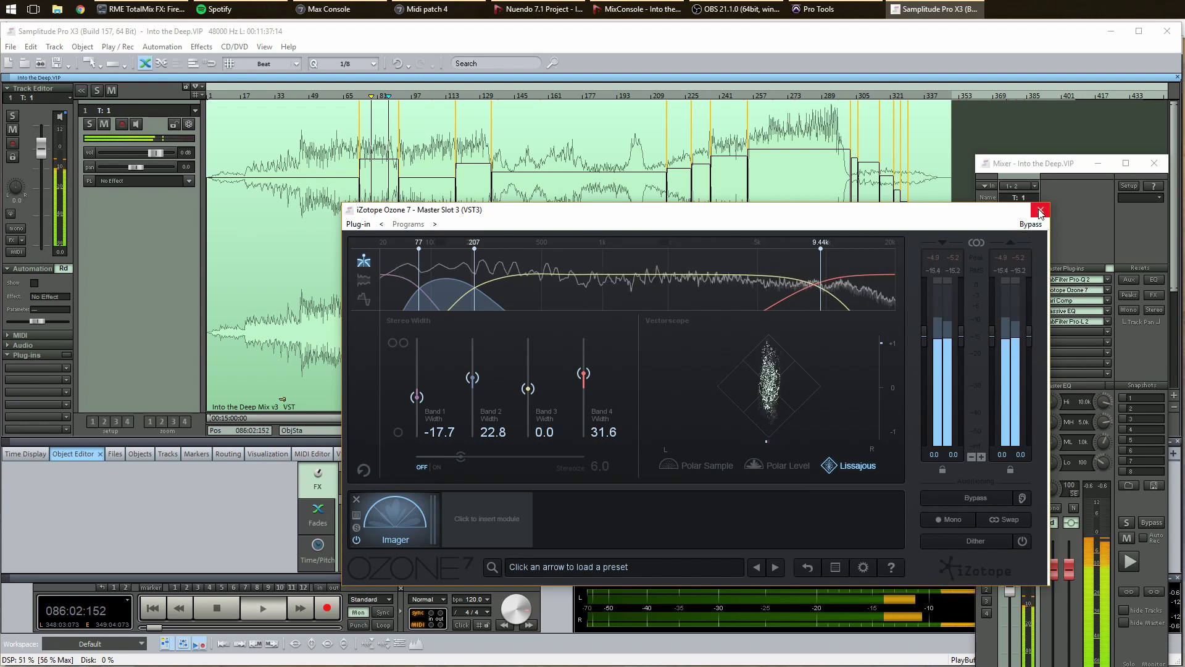
pyautogui.press('space')
pyautogui.click(1041, 212)
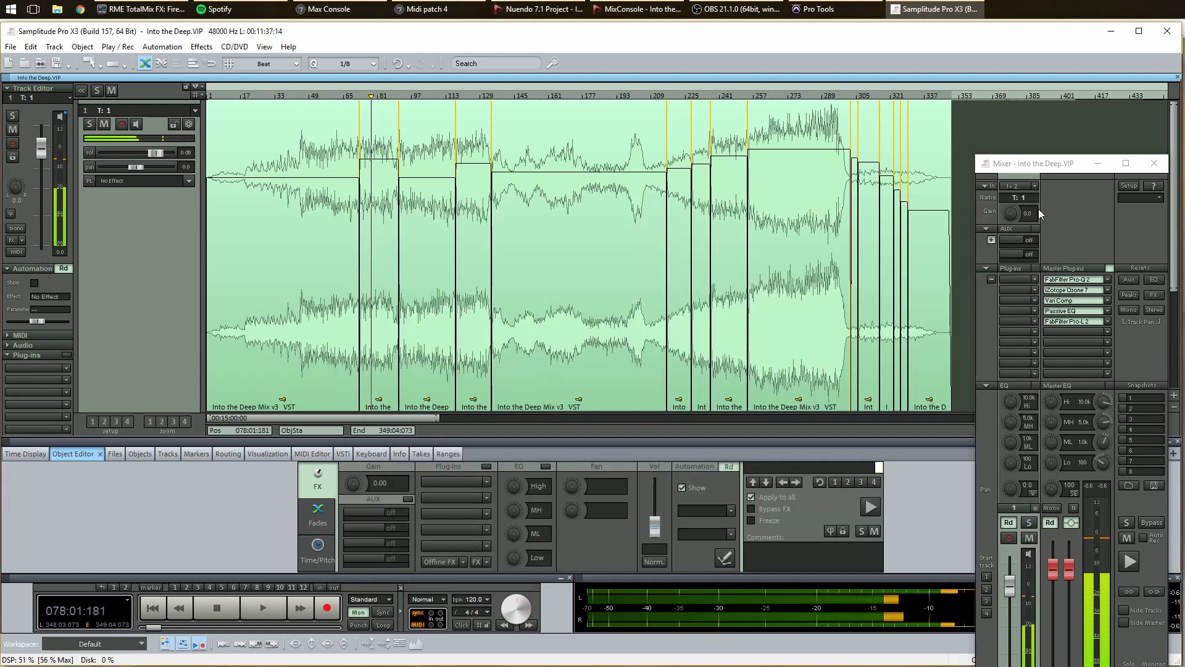
# Open Vari Comp on the master, audition it with its bypass during playback, and close it with the compressor active
pyautogui.click(1058, 303)
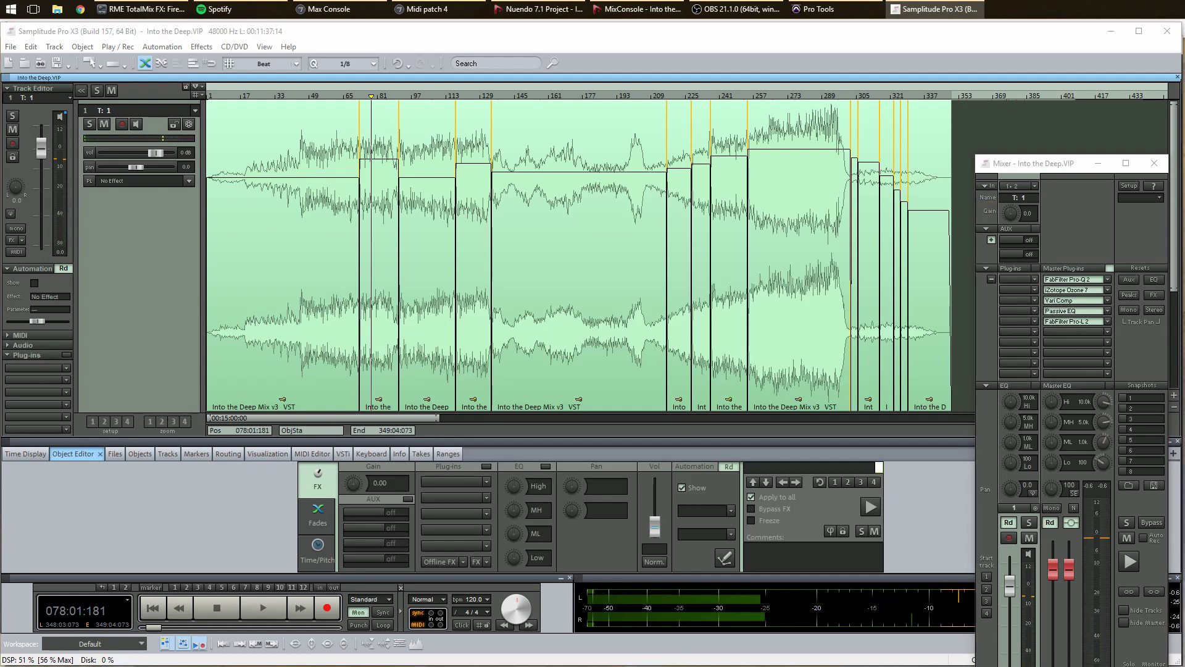
pyautogui.doubleClick(1059, 301)
pyautogui.moveTo(865, 301); pyautogui.dragTo(654, 369)
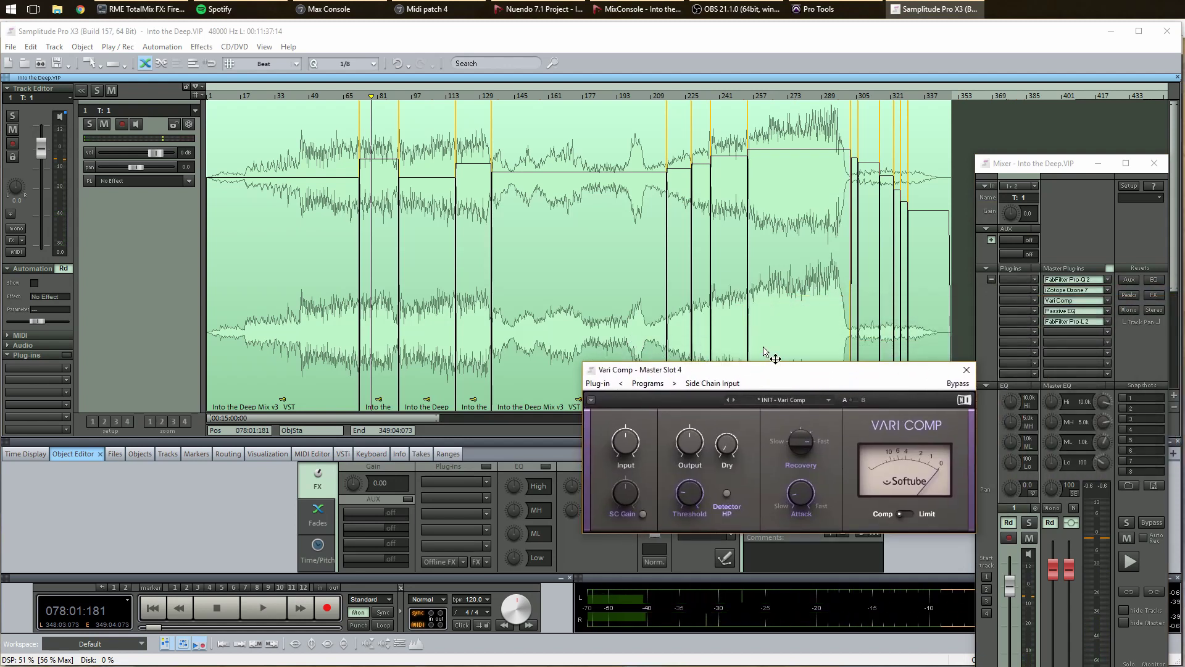
pyautogui.press('space')
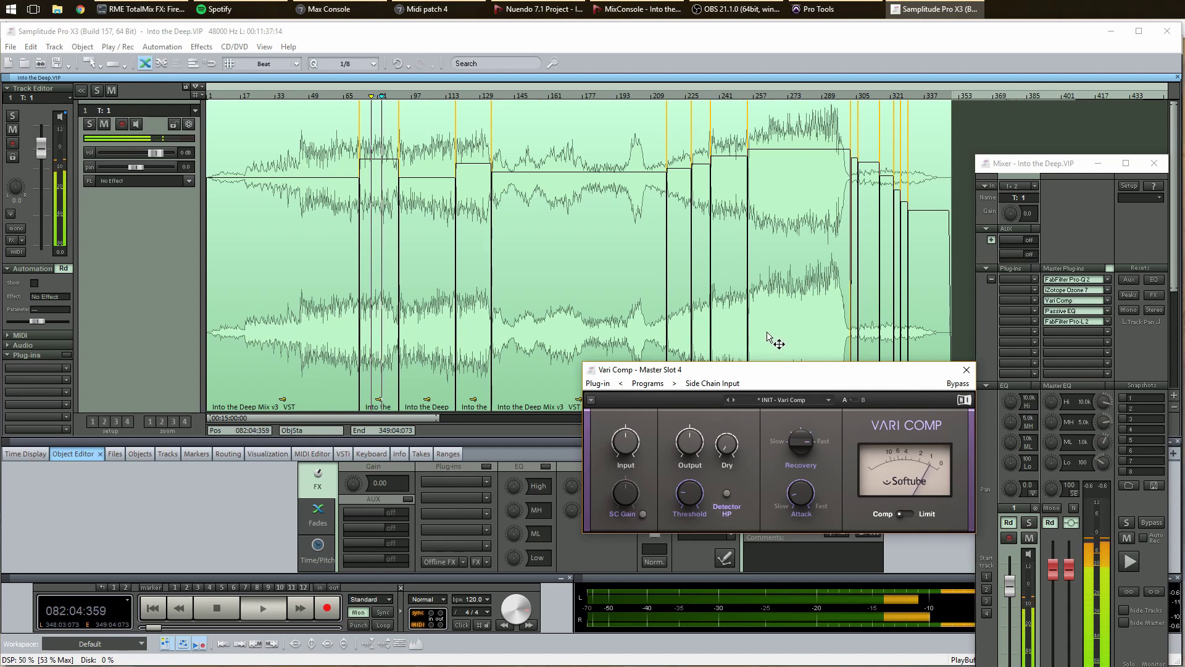
pyautogui.click(954, 384)
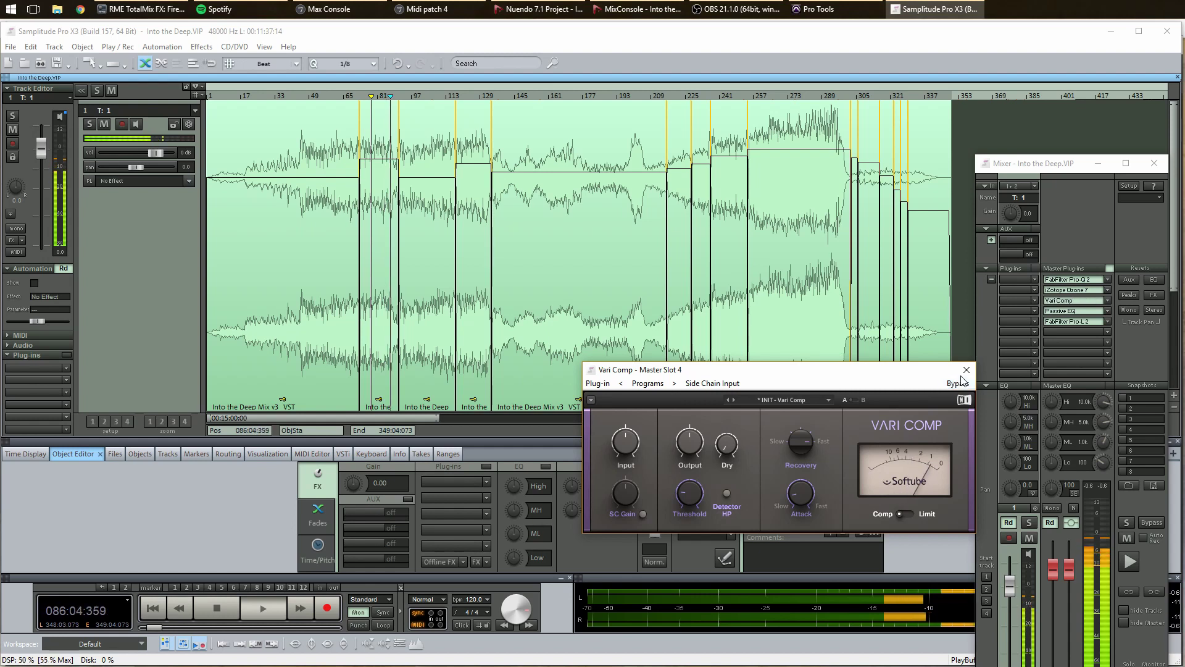
pyautogui.click(966, 370)
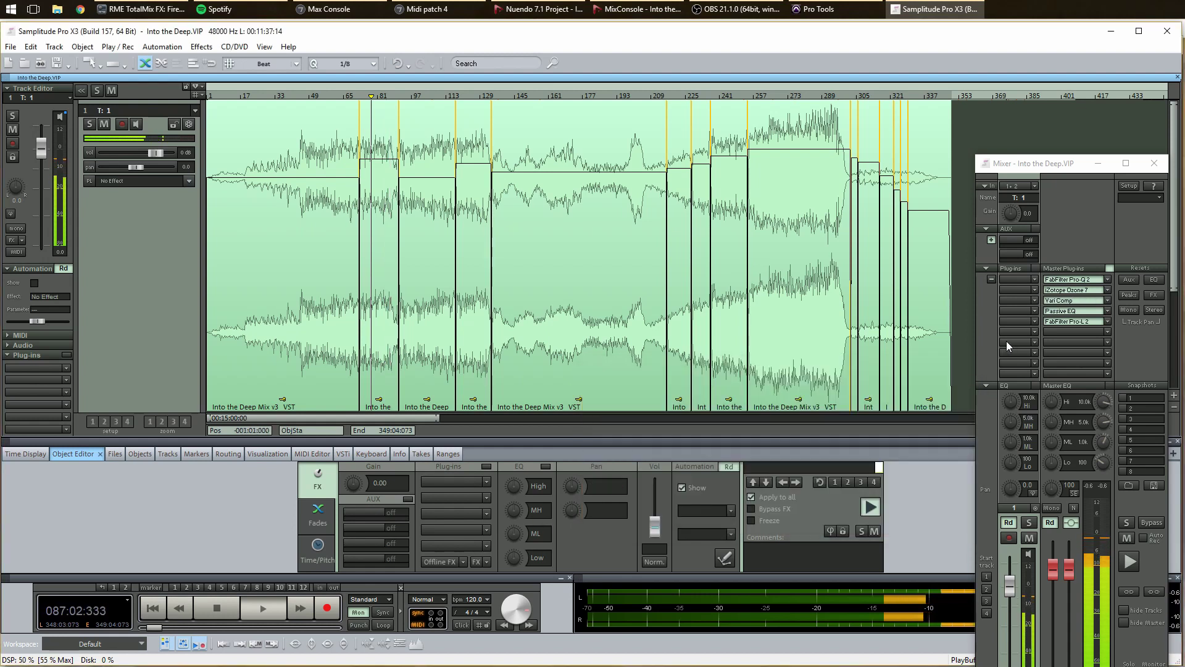
# Open Passive EQ on the master, compare it bypassed and active during playback, and close it with the EQ active
pyautogui.click(1073, 310)
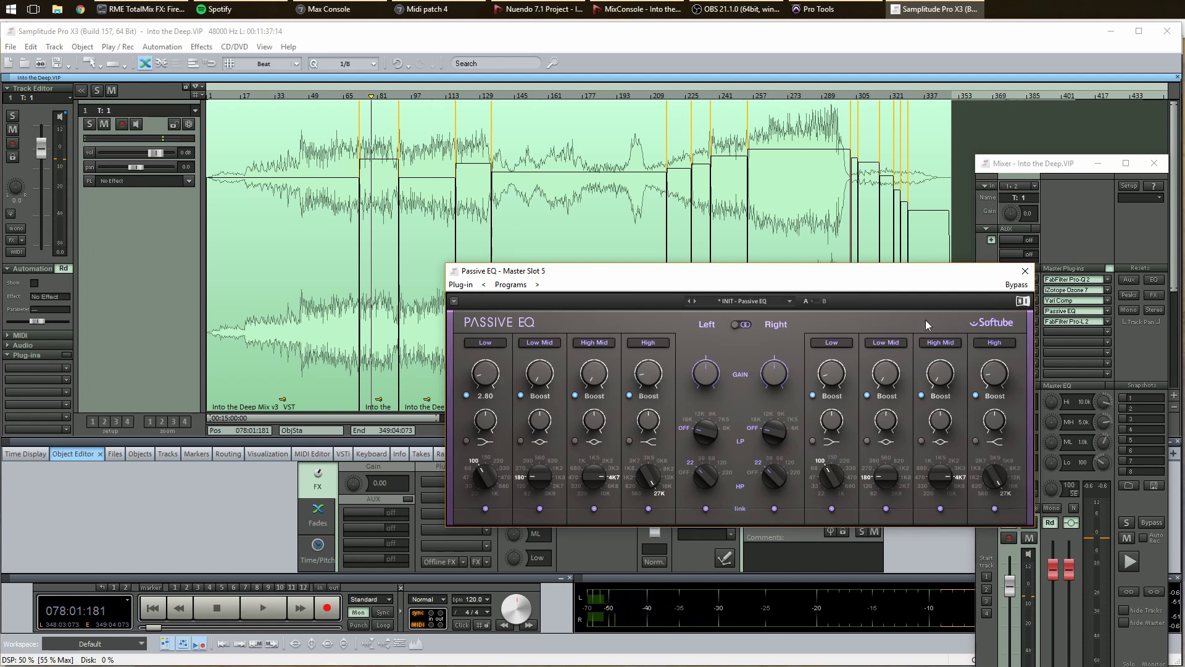
pyautogui.press('space')
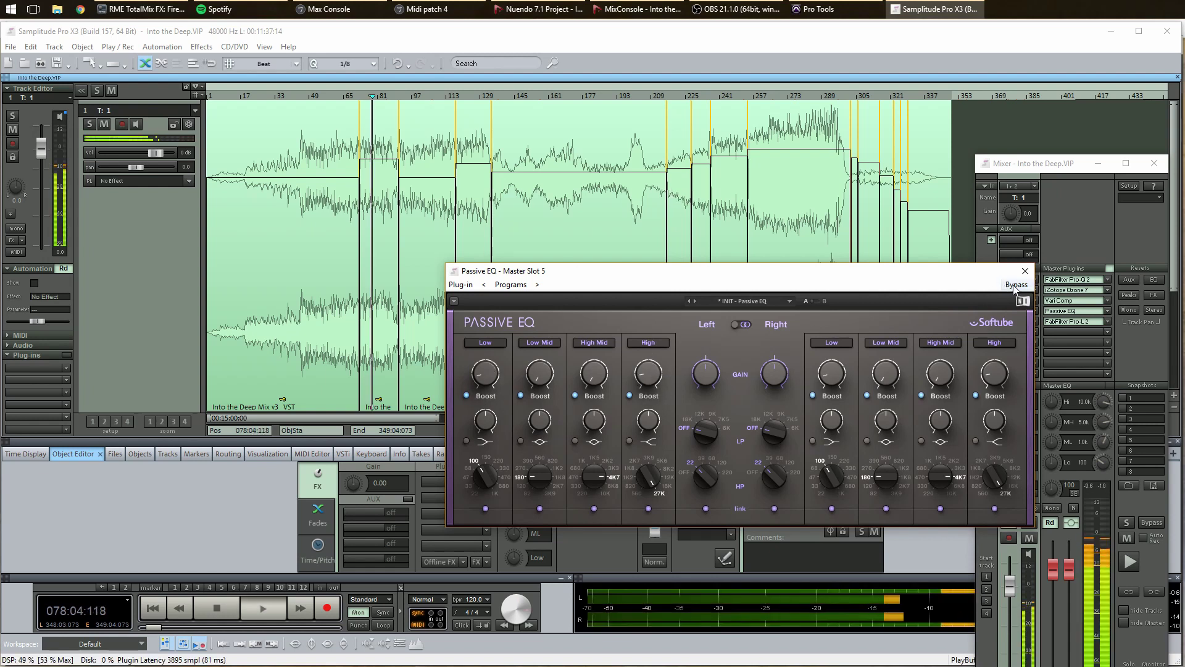
pyautogui.click(1016, 286)
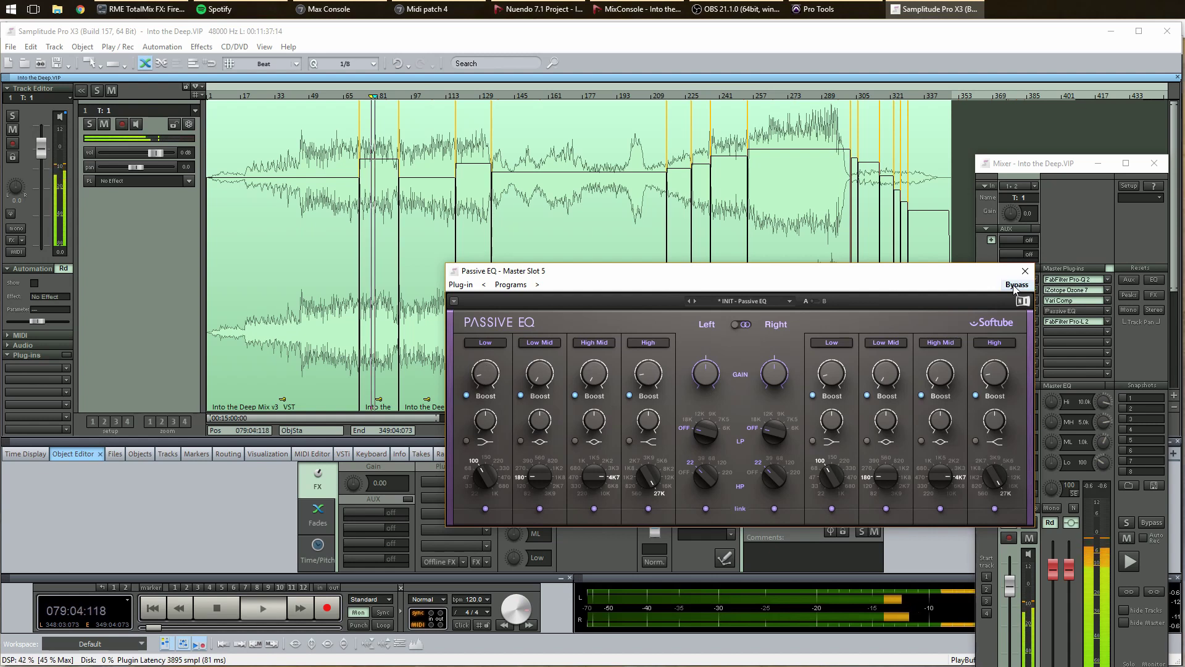
pyautogui.click(1014, 287)
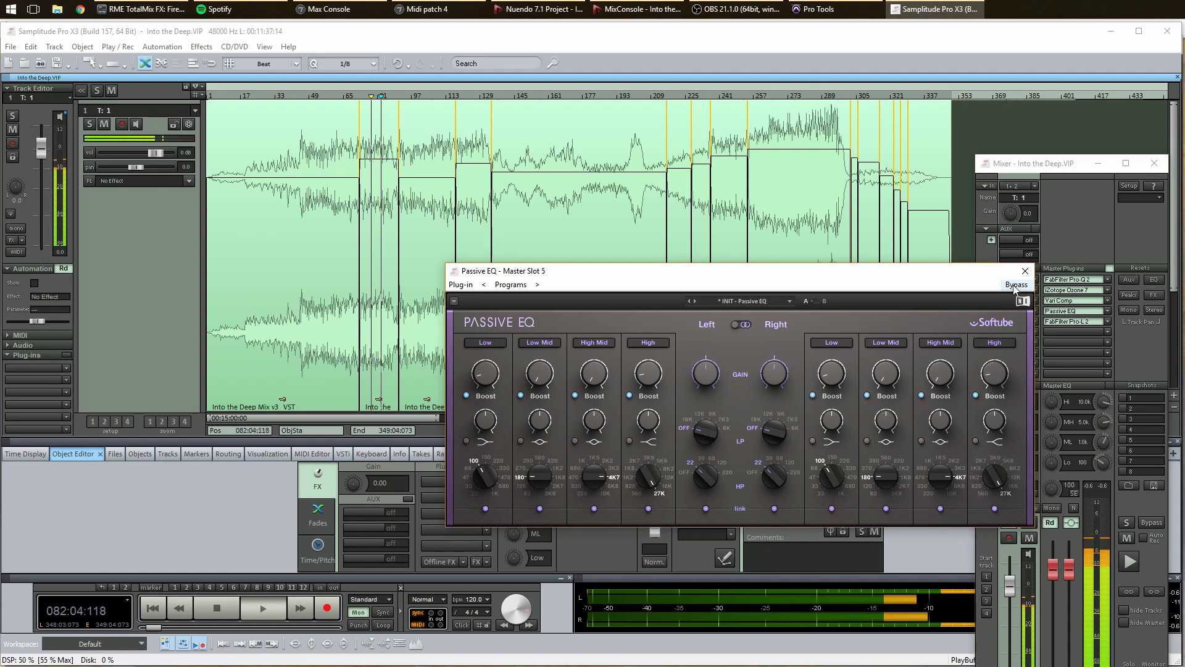
pyautogui.click(1014, 288)
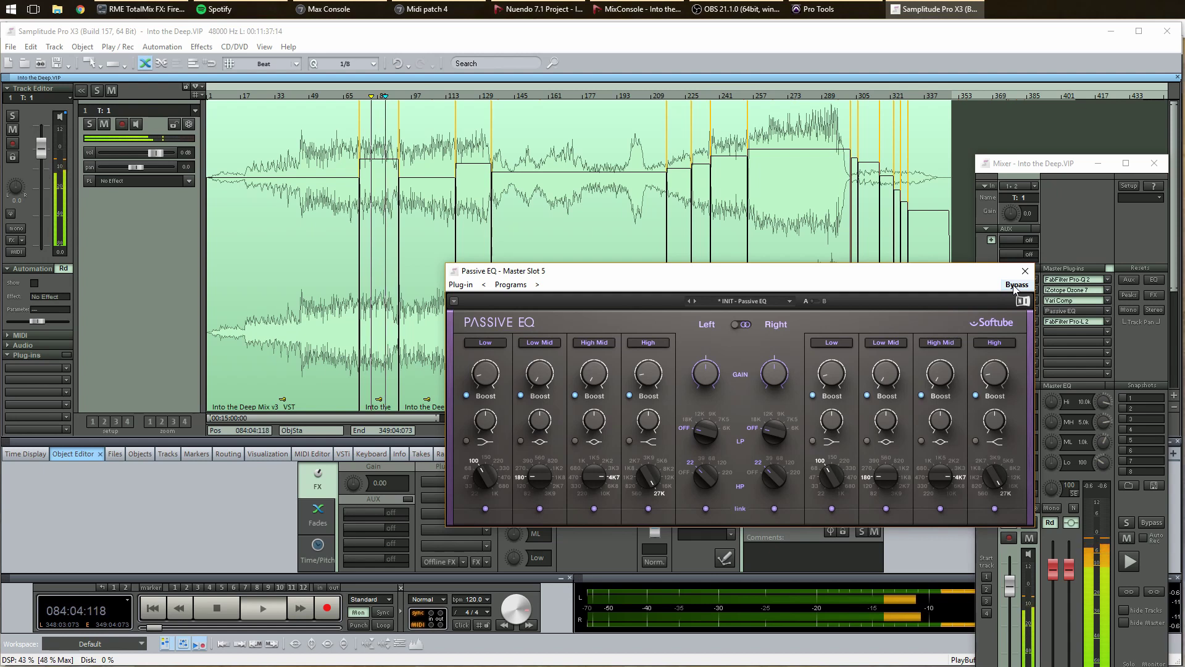
pyautogui.click(1014, 288)
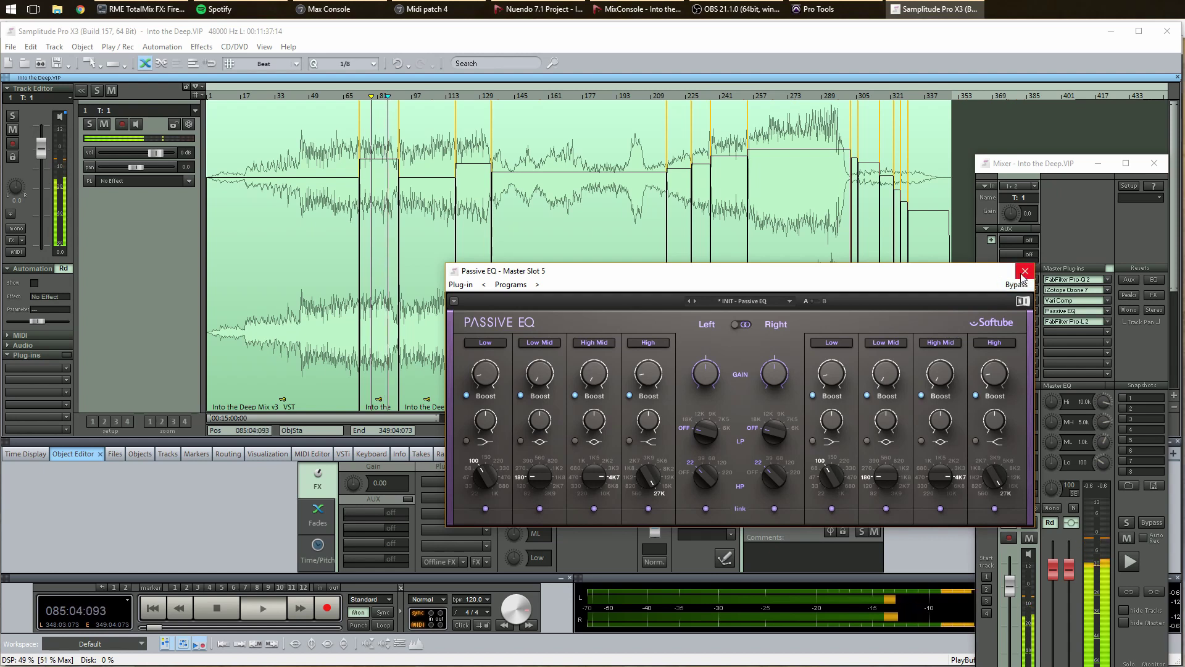
pyautogui.click(1023, 273)
pyautogui.press('space')
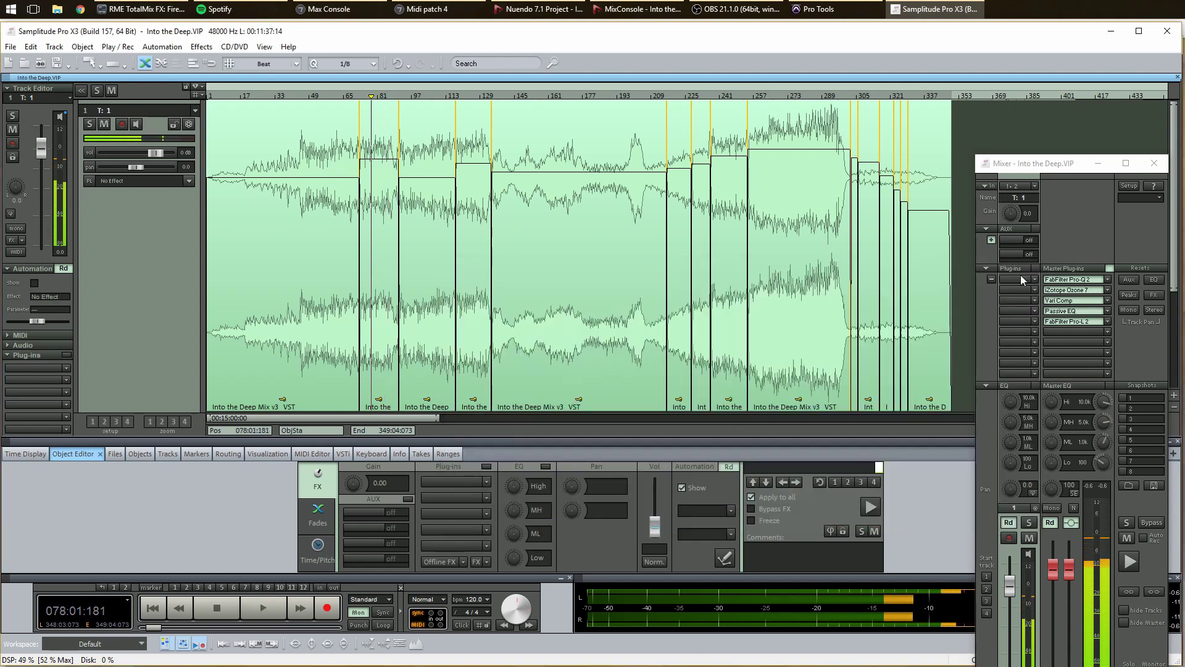
# Open FabFilter Pro-L 2 on the master, watch its limiting and loudness meters during playback, and close it
pyautogui.click(1060, 322)
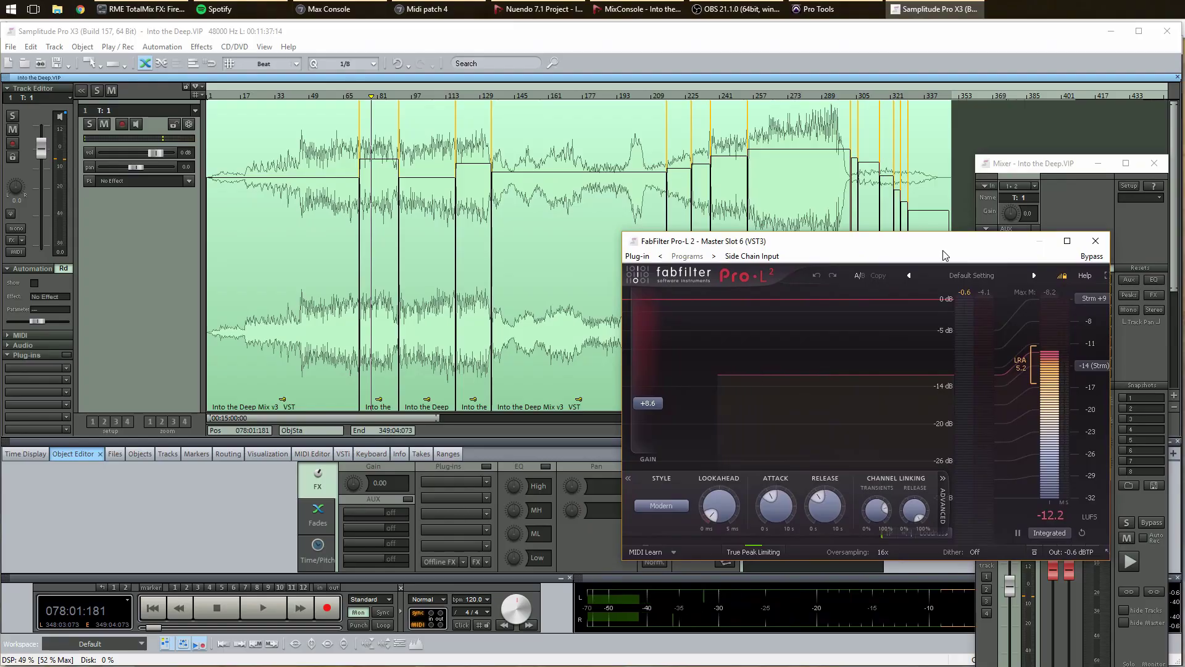
pyautogui.moveTo(645, 389)
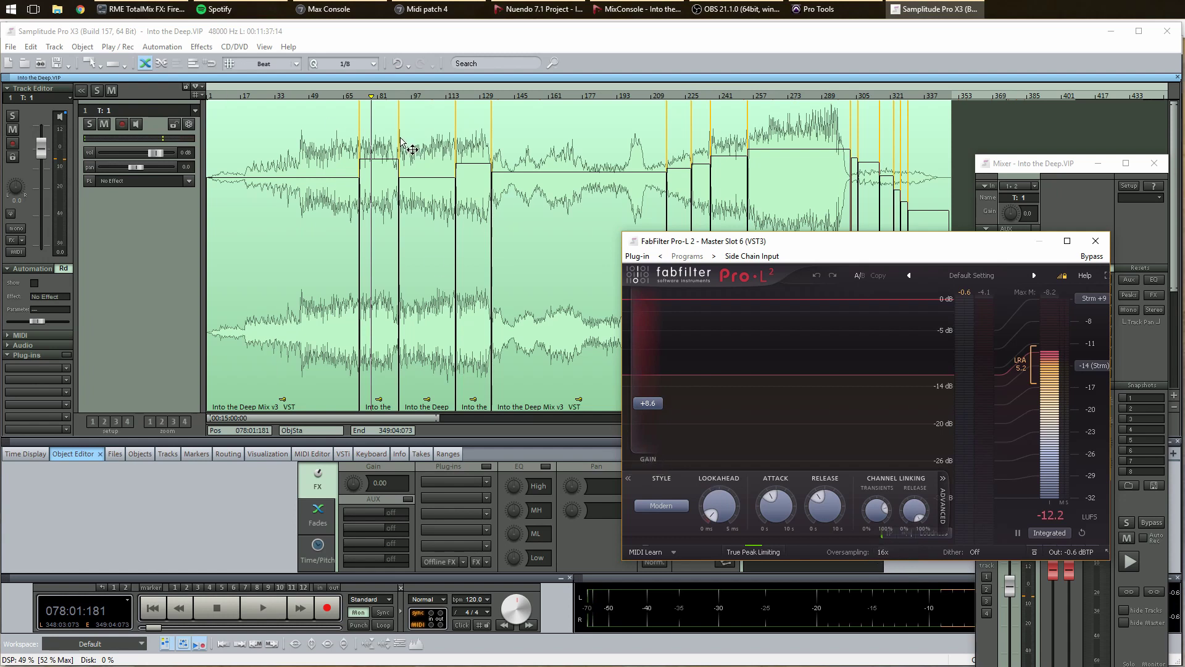
pyautogui.press('space')
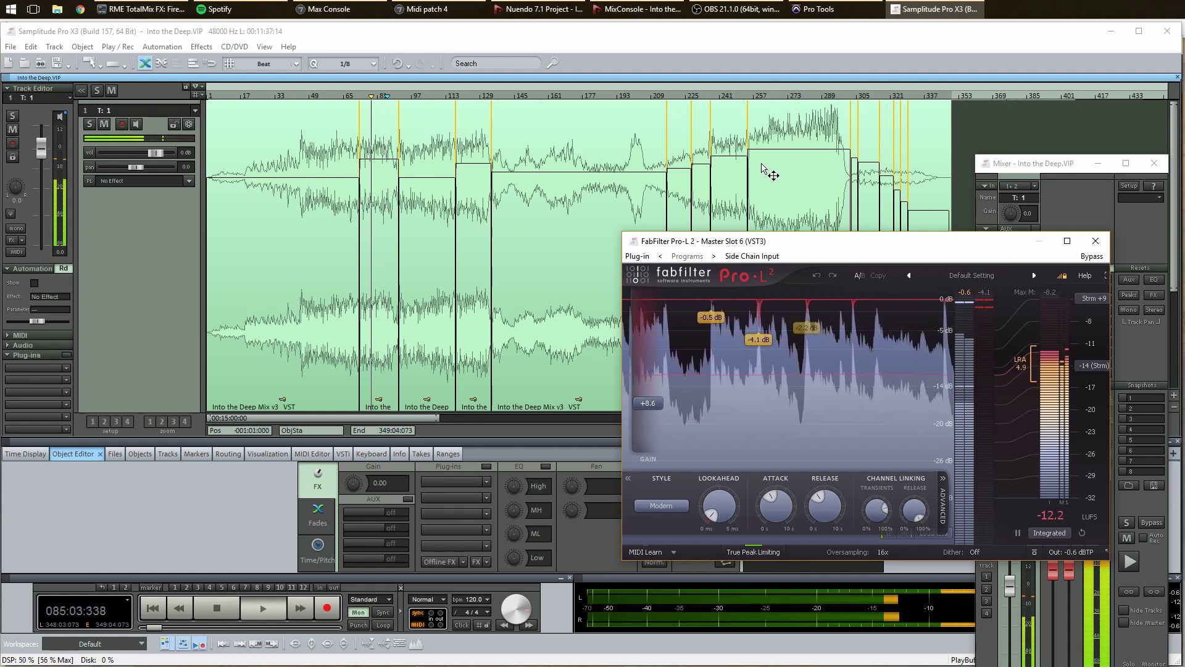
pyautogui.press('space')
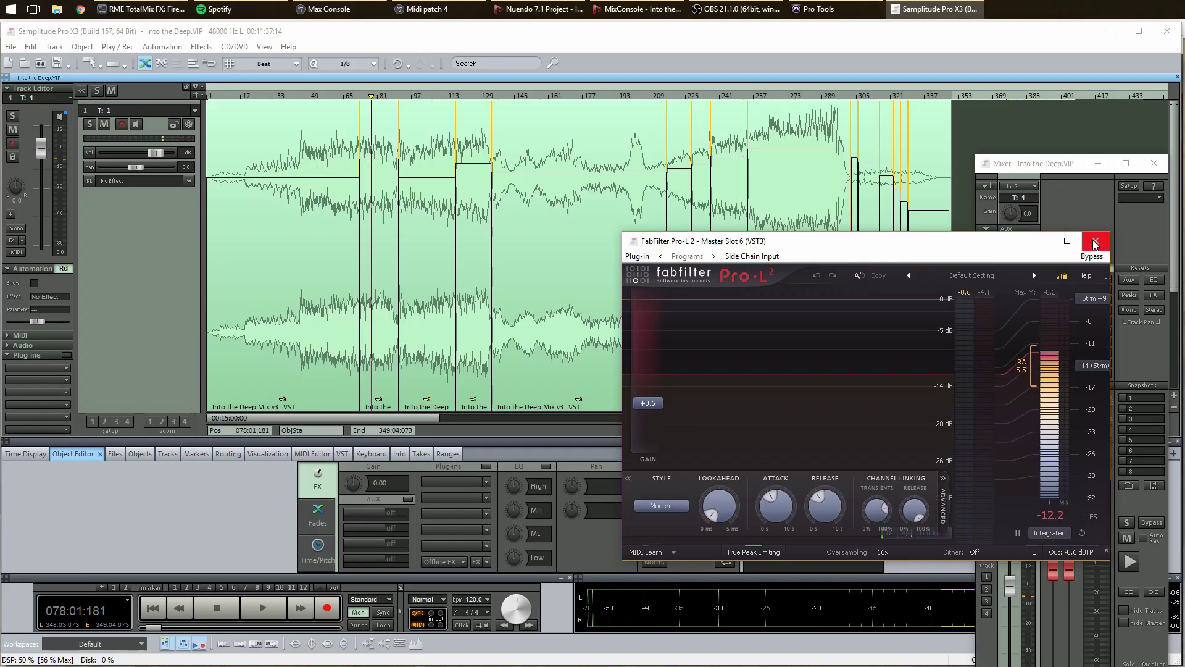
pyautogui.click(1095, 242)
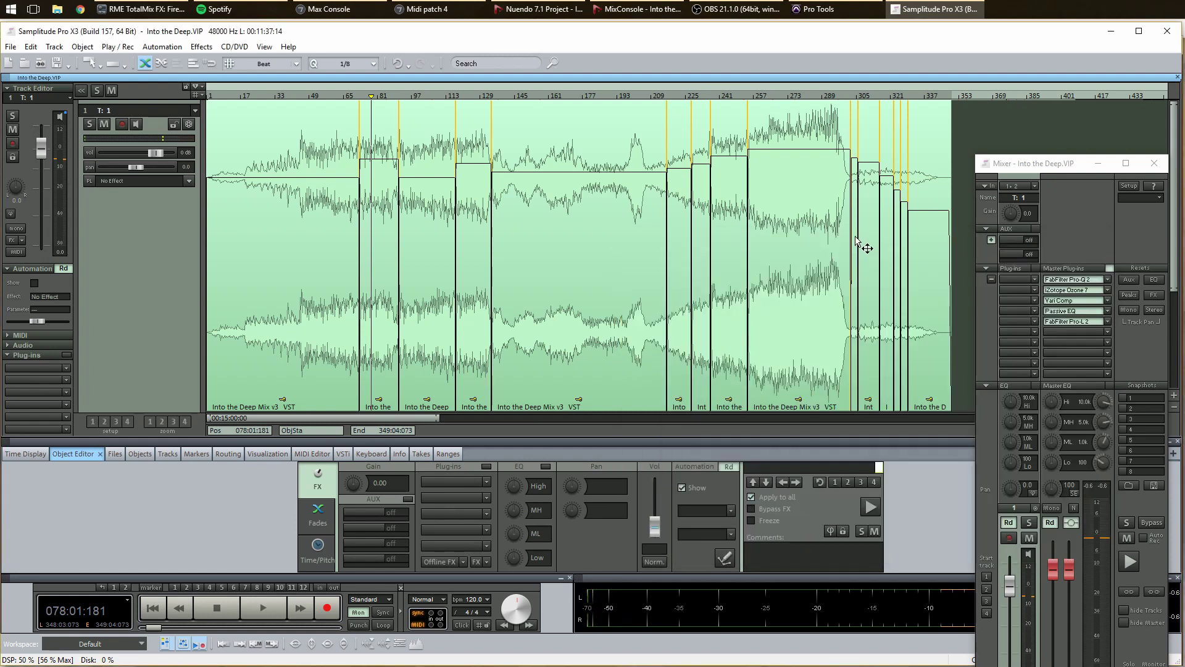
# Select several Into the Deep Mix v3 objects along the track in turn to examine their individual object plug-ins
pyautogui.click(305, 259)
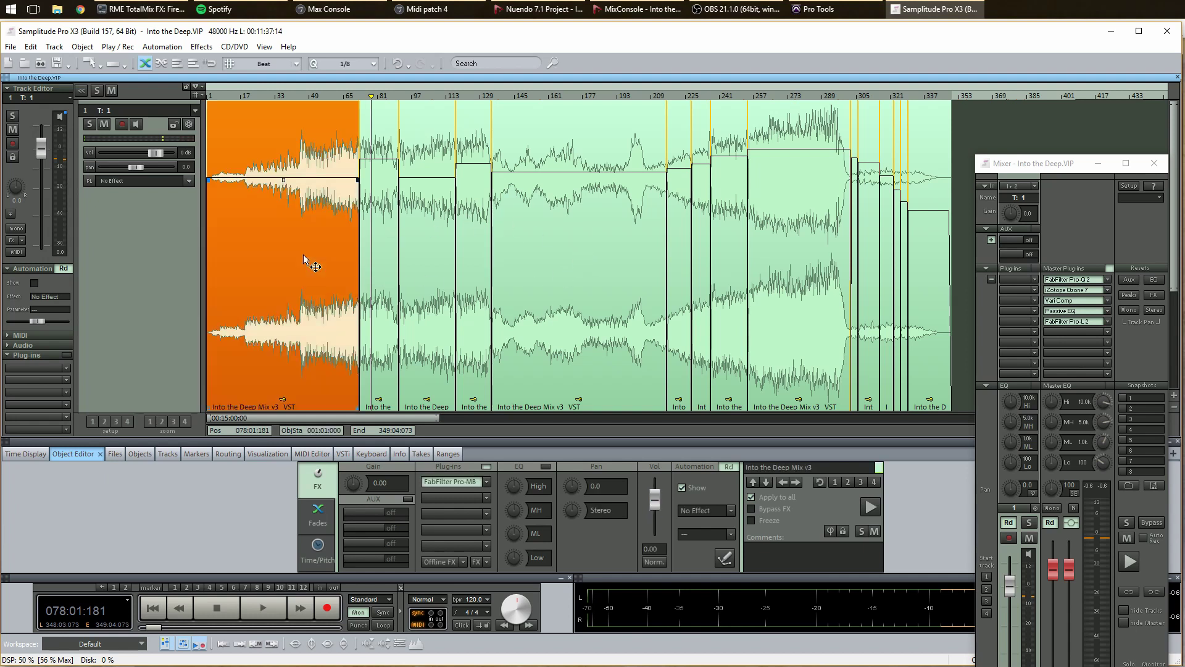
pyautogui.click(409, 304)
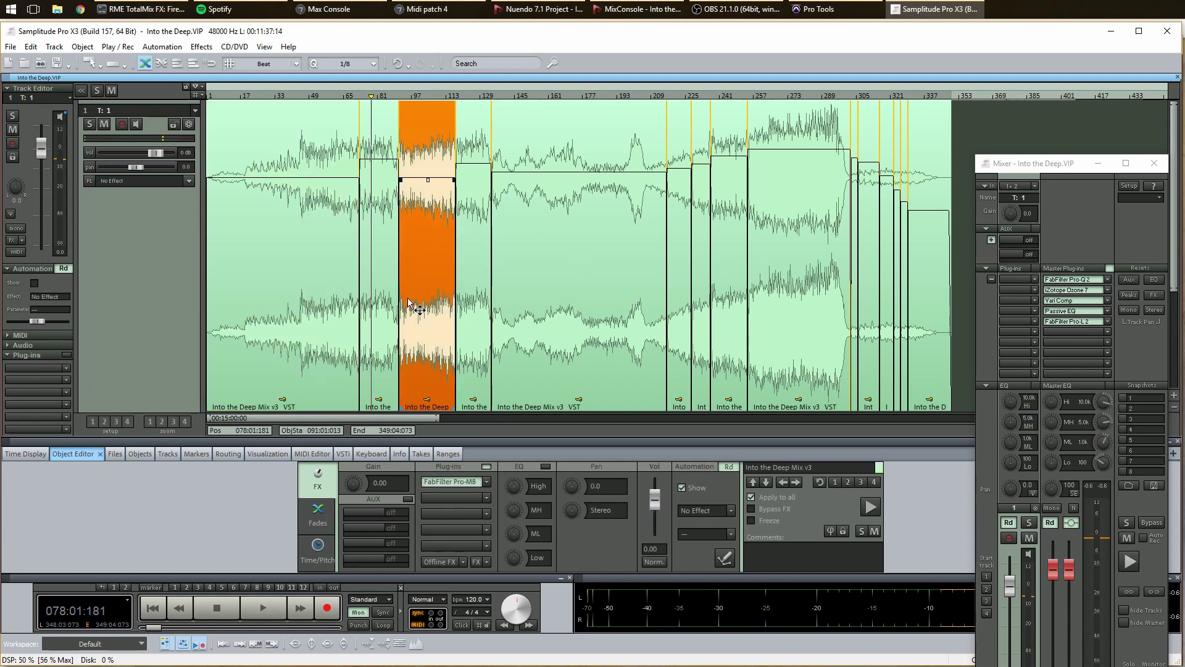
pyautogui.click(585, 293)
pyautogui.click(788, 294)
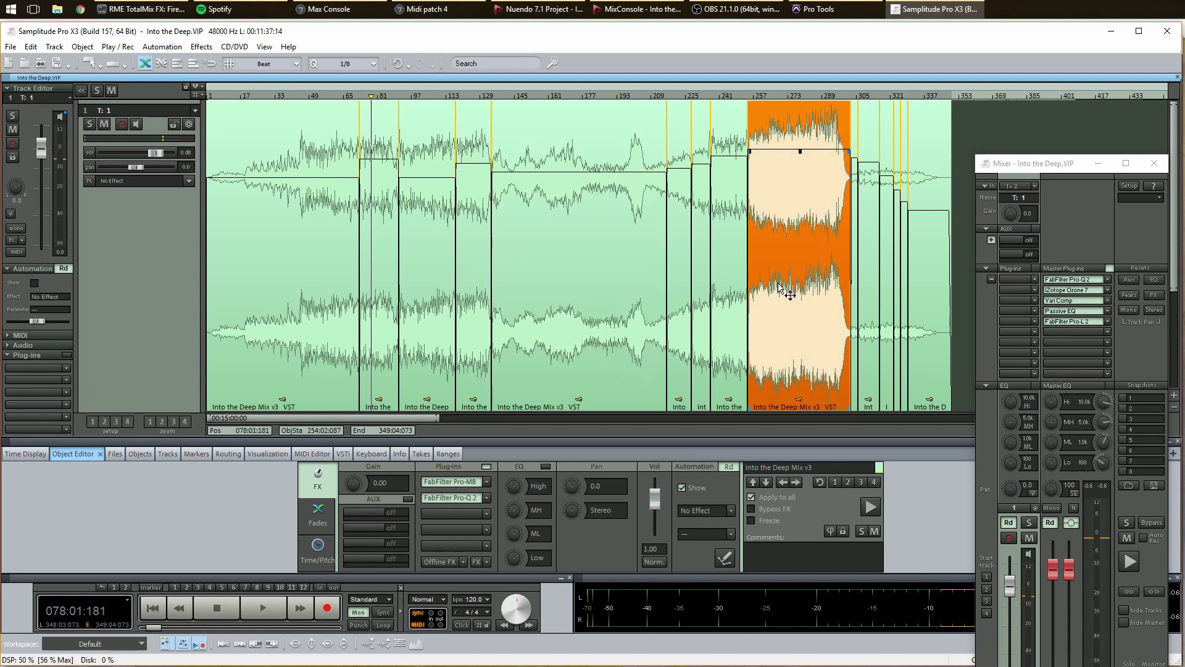